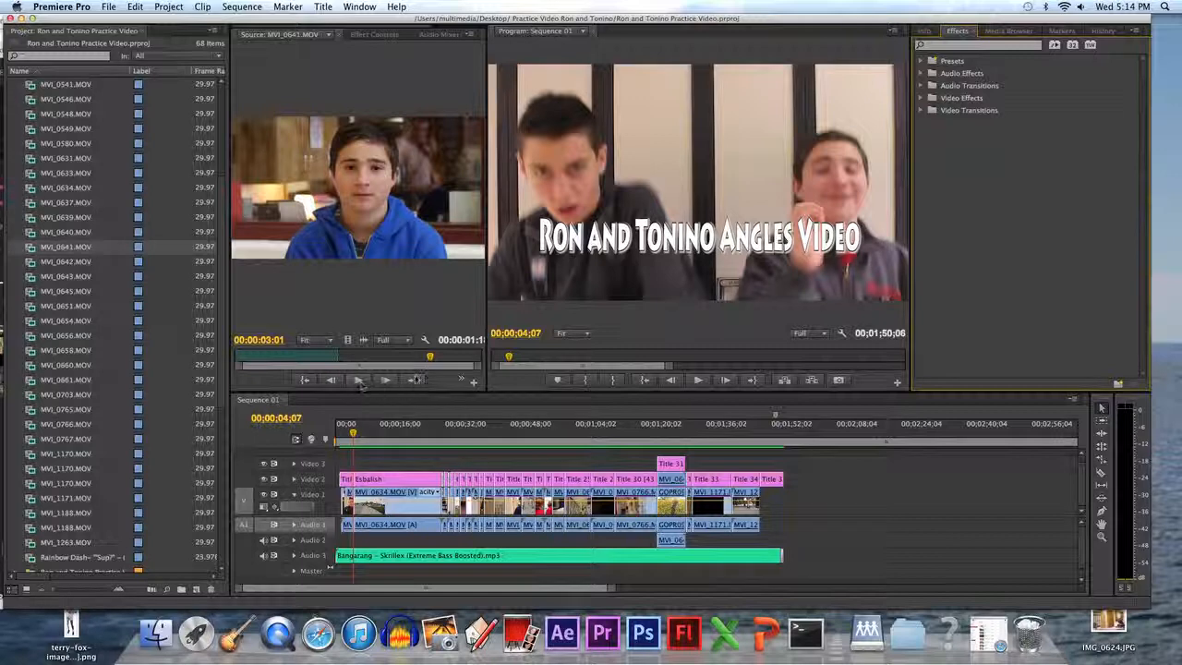
# Place MVI_0641.MOV from the source monitor at the end of the Video 1 track, near 00;02;08, and select it.
pyautogui.moveTo(337, 355); pyautogui.dragTo(450, 356)
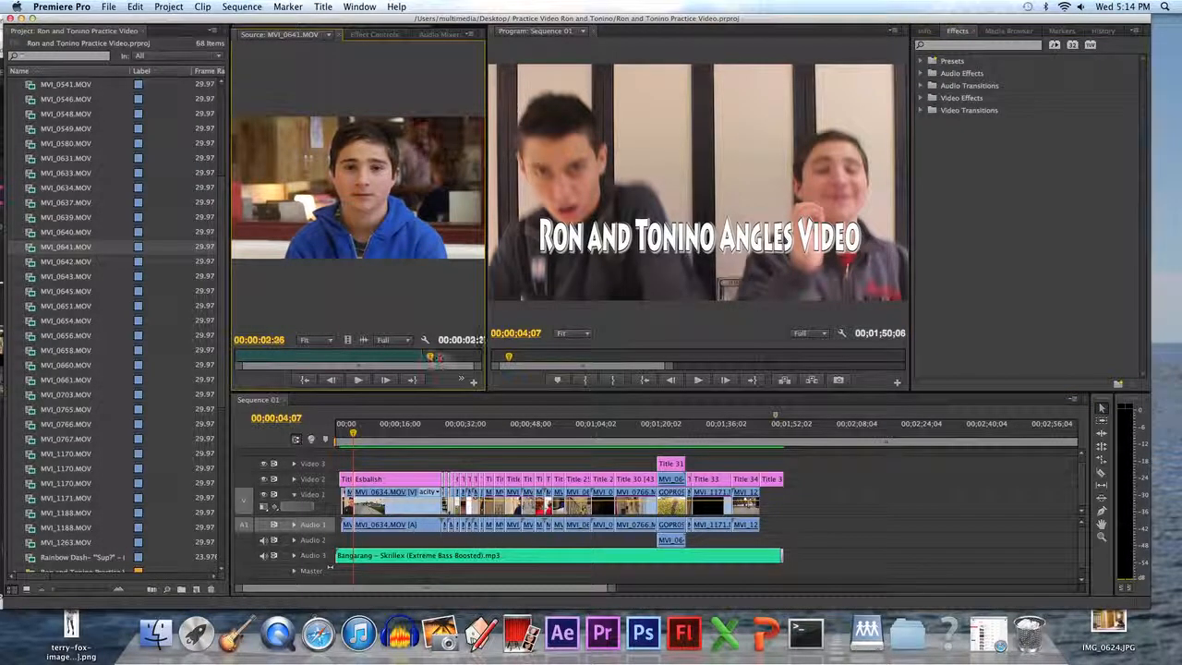
pyautogui.moveTo(357, 202); pyautogui.dragTo(874, 499)
pyautogui.click(877, 434)
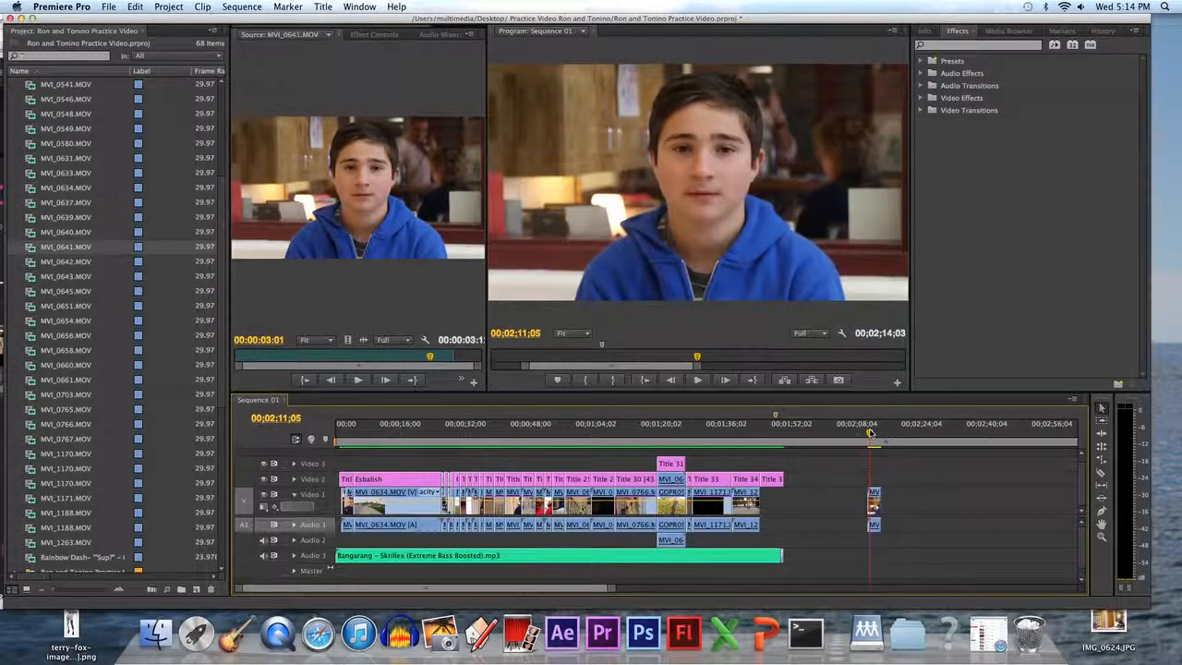
pyautogui.moveTo(880, 434)
pyautogui.mouseDown()
pyautogui.moveTo(866, 433)
pyautogui.moveTo(877, 433)
pyautogui.mouseUp()
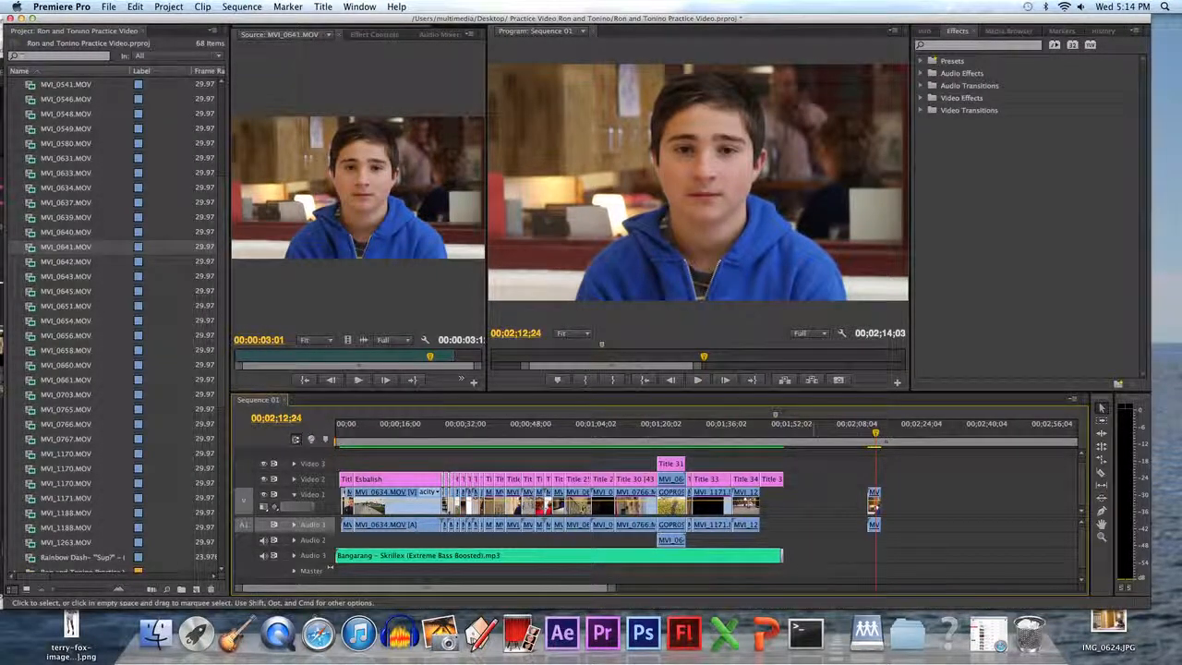
pyautogui.click(874, 498)
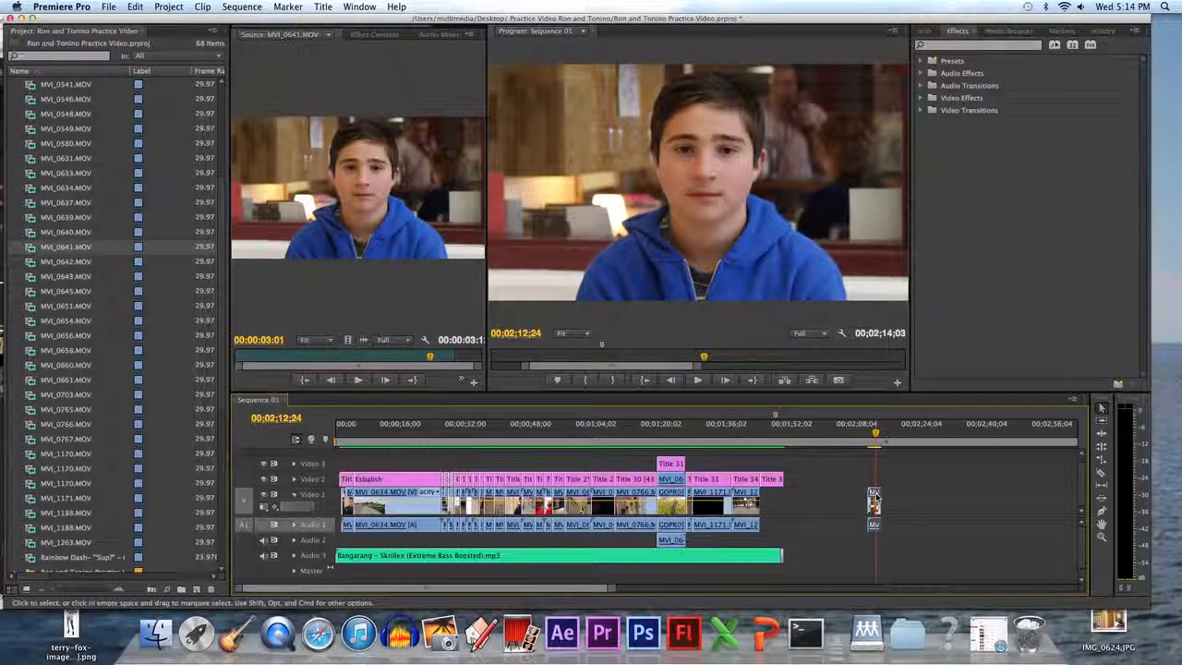
# Open the Effect Controls for the selected clip.
pyautogui.click(374, 37)
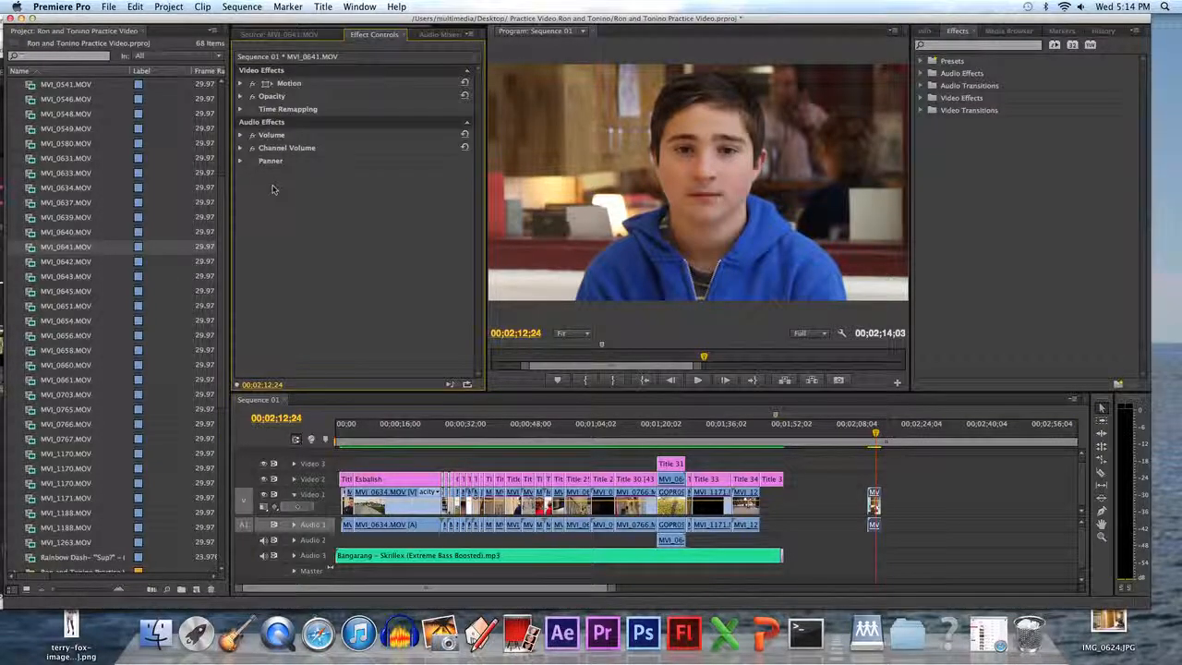
pyautogui.moveTo(139, 20); pyautogui.dragTo(431, 27)
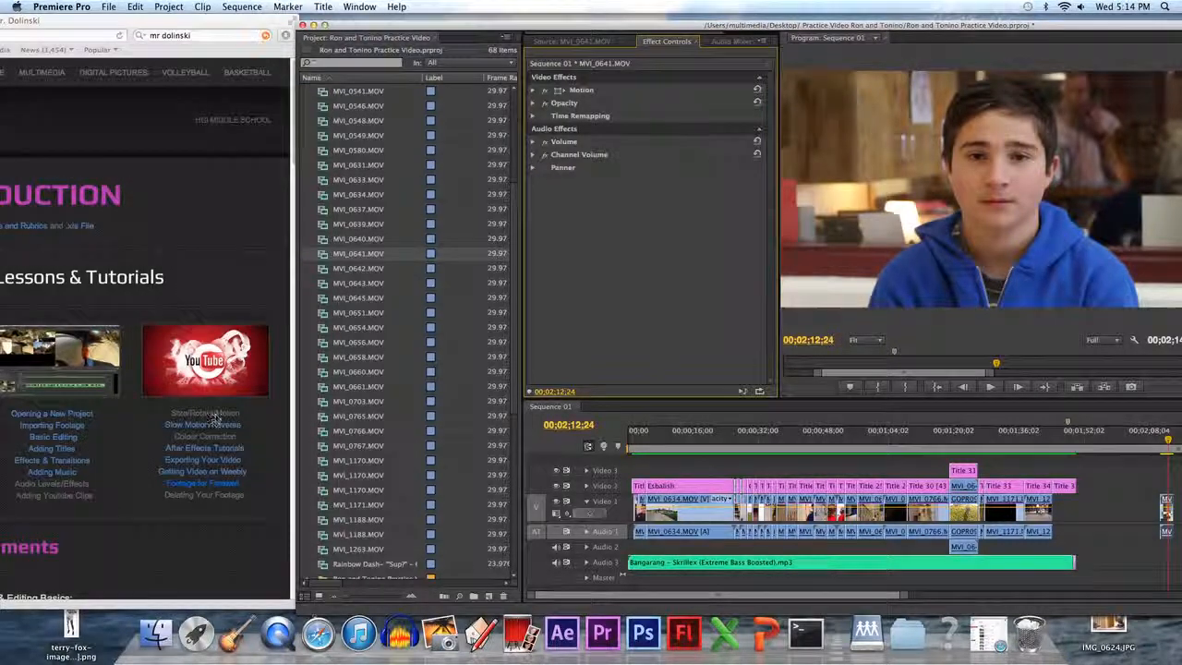
pyautogui.moveTo(479, 27); pyautogui.dragTo(185, 28)
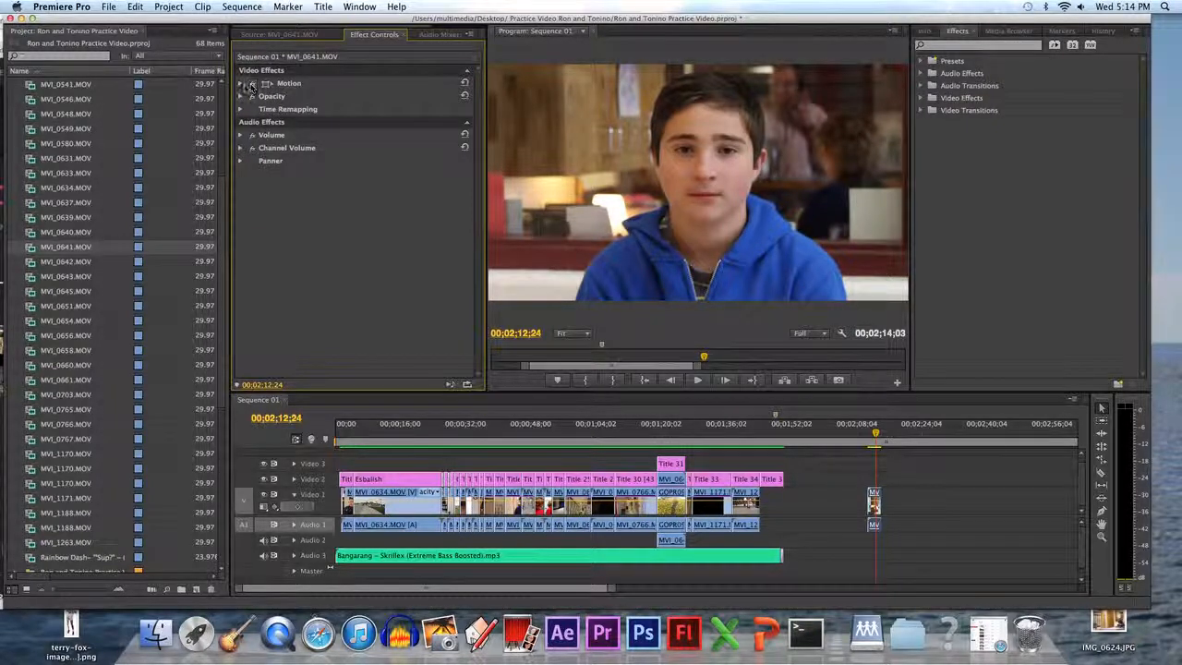
# Set the clip's Motion position to 1305.0, 541.0 and scale to 41.0, then expand its Opacity settings.
pyautogui.click(241, 84)
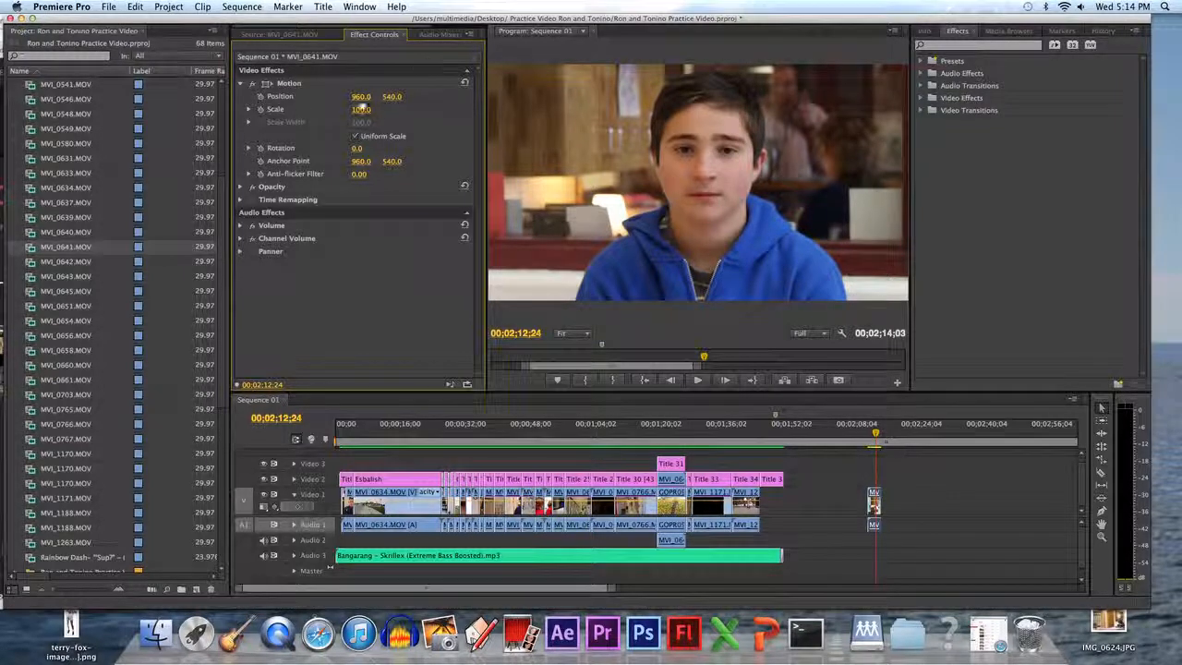
pyautogui.moveTo(359, 97); pyautogui.dragTo(494, 98)
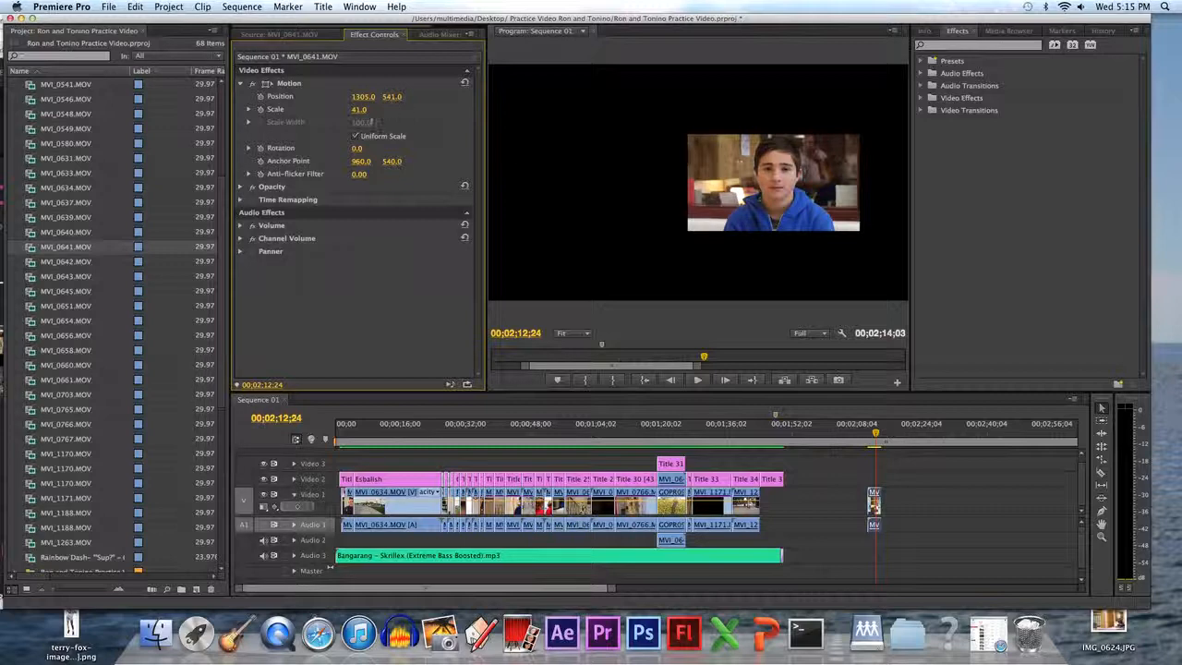
pyautogui.moveTo(356, 150)
pyautogui.mouseDown()
pyautogui.moveTo(424, 149)
pyautogui.moveTo(357, 150)
pyautogui.mouseUp()
pyautogui.click(241, 187)
pyautogui.moveTo(366, 201)
pyautogui.mouseDown()
pyautogui.moveTo(314, 201)
pyautogui.moveTo(368, 201)
pyautogui.mouseUp()
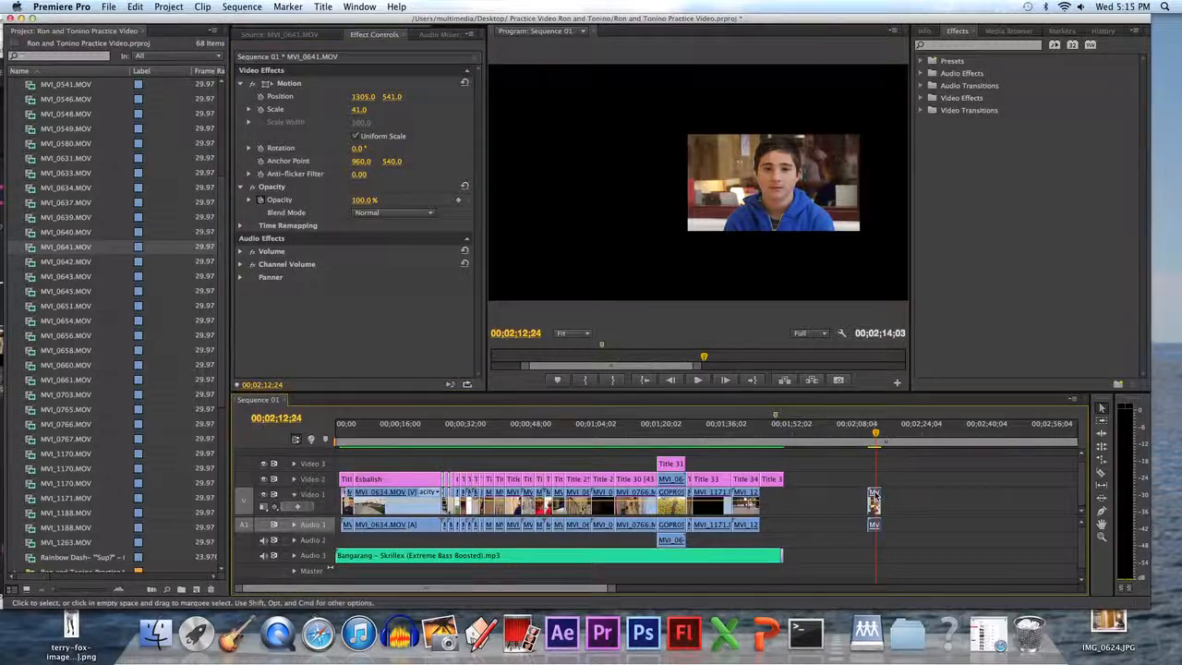
# Move the scaled clip onto the Video 3 track at about 00;00;16 and put the playhead over it.
pyautogui.moveTo(876, 494); pyautogui.dragTo(570, 465)
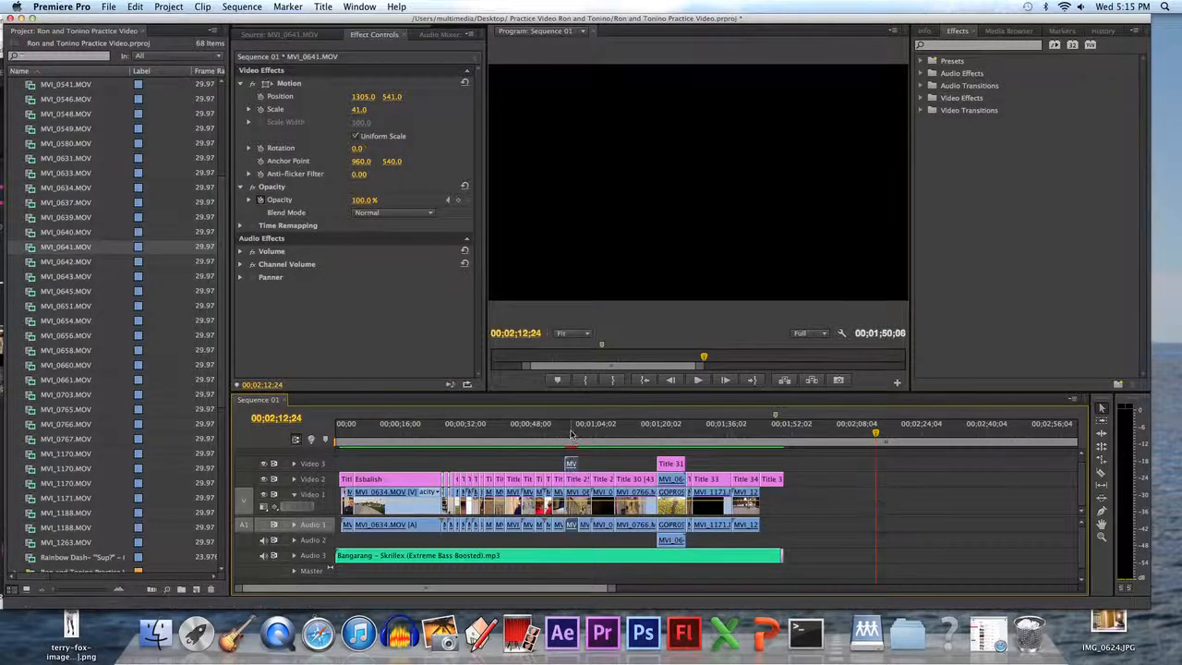
pyautogui.click(570, 433)
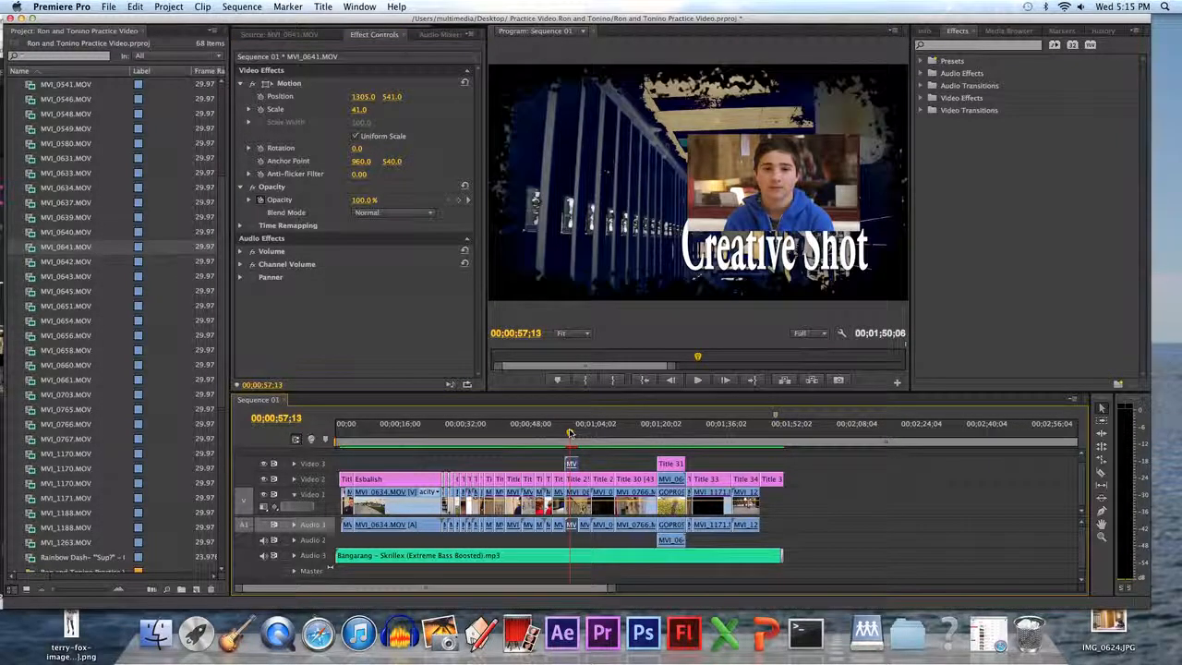
pyautogui.moveTo(570, 465); pyautogui.dragTo(406, 465)
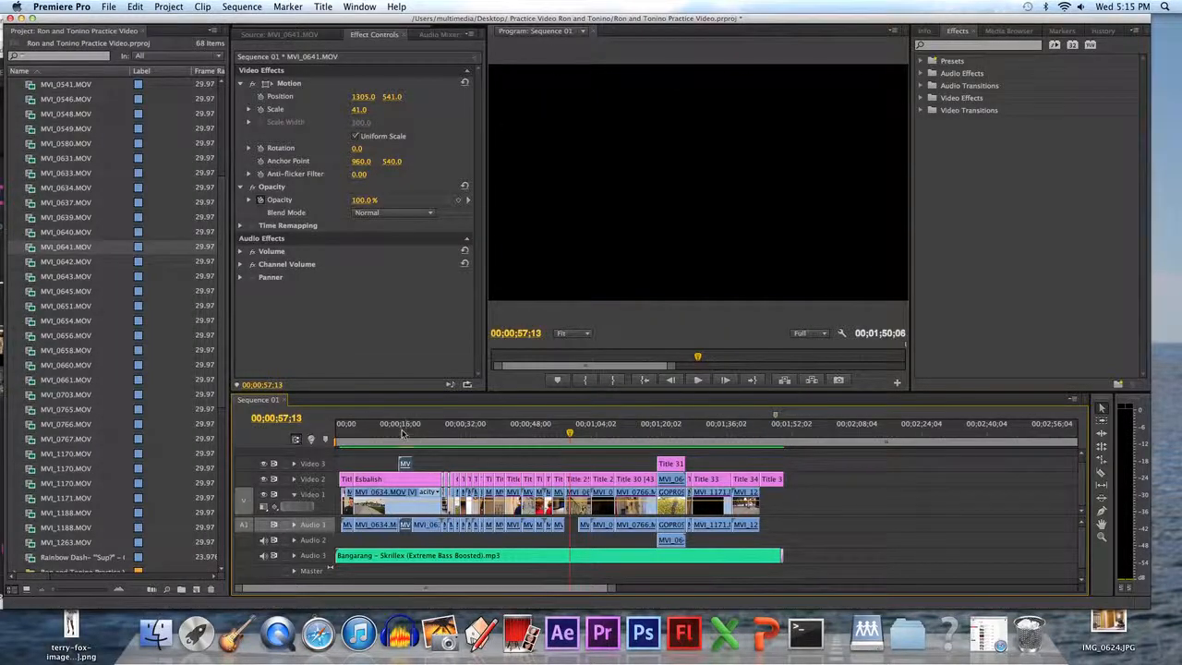
pyautogui.click(404, 432)
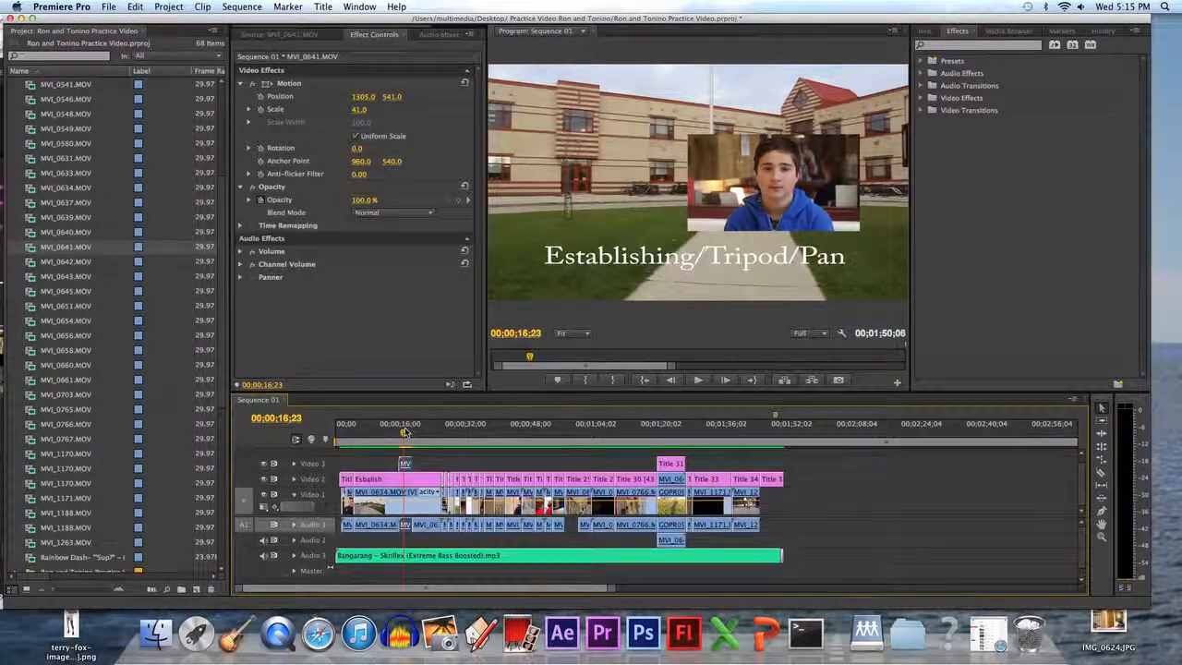
# Try the Multiply and then the Screen blend modes on the overlay clip.
pyautogui.click(429, 212)
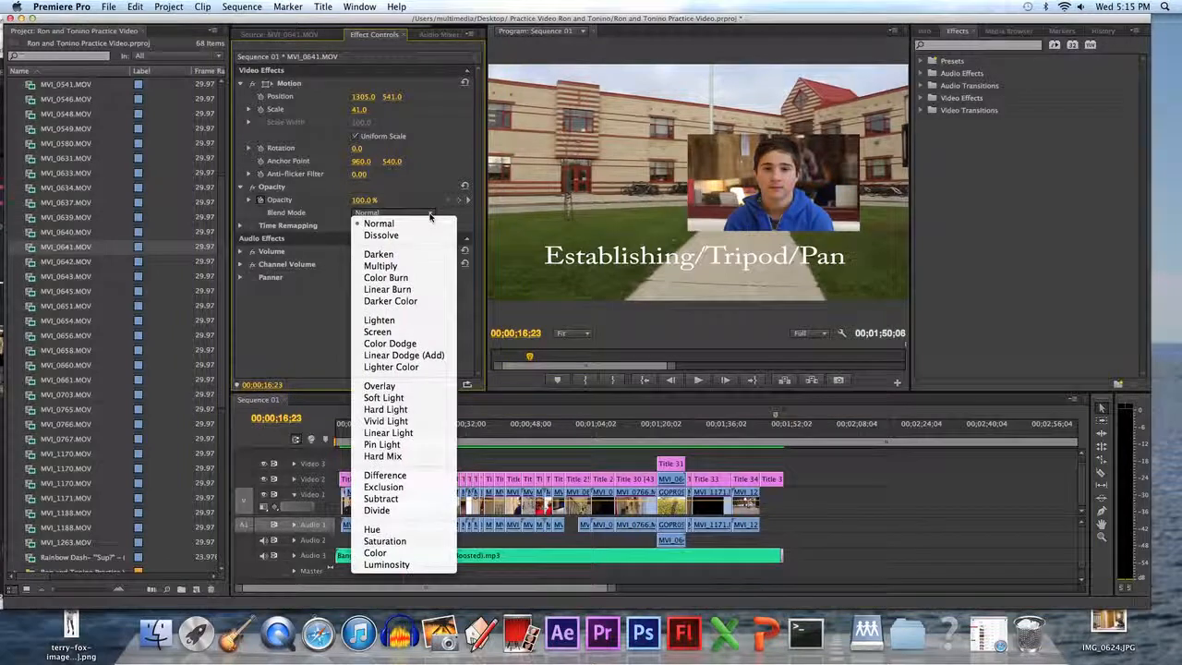
pyautogui.click(390, 268)
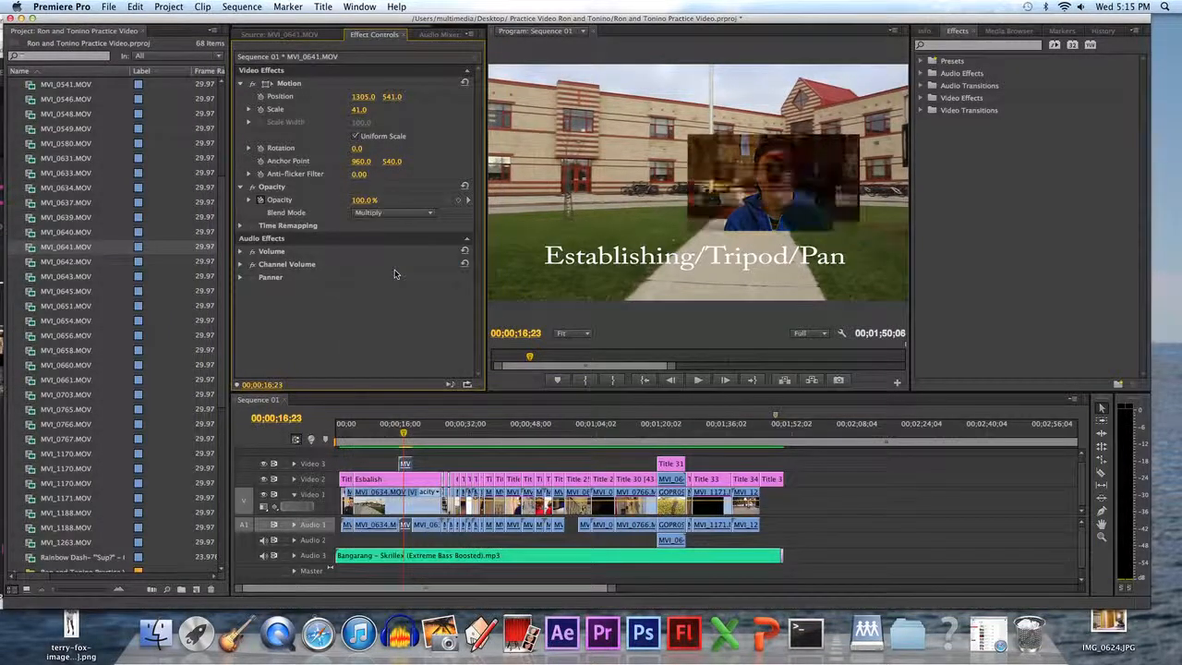
pyautogui.click(429, 213)
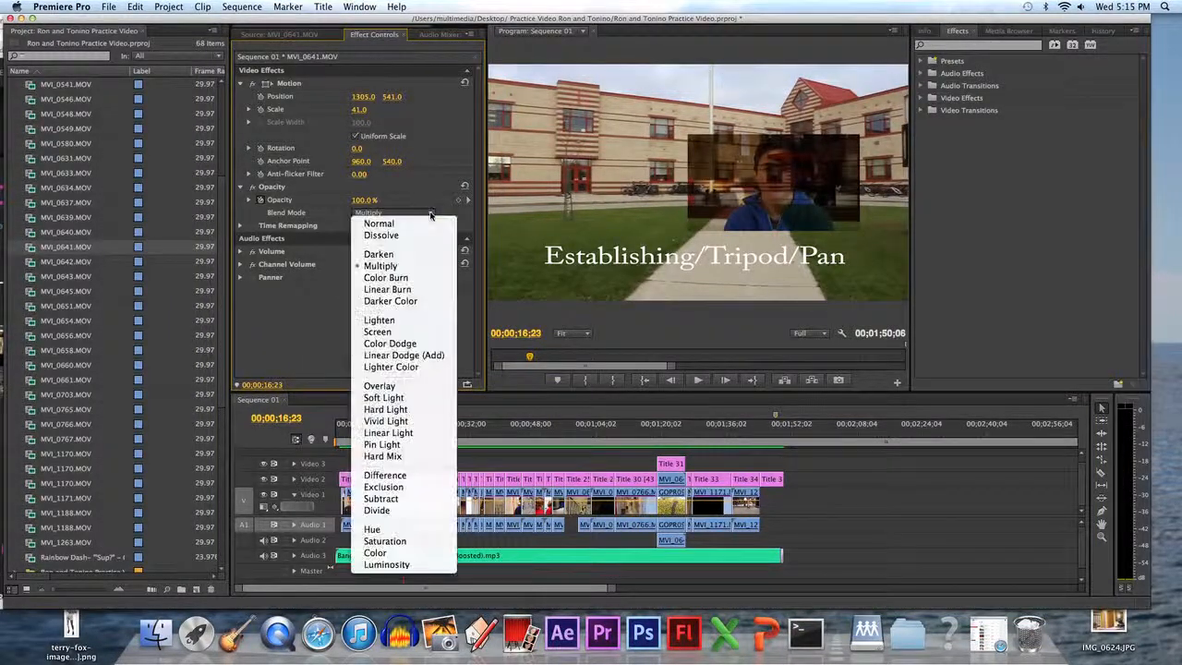
pyautogui.click(407, 331)
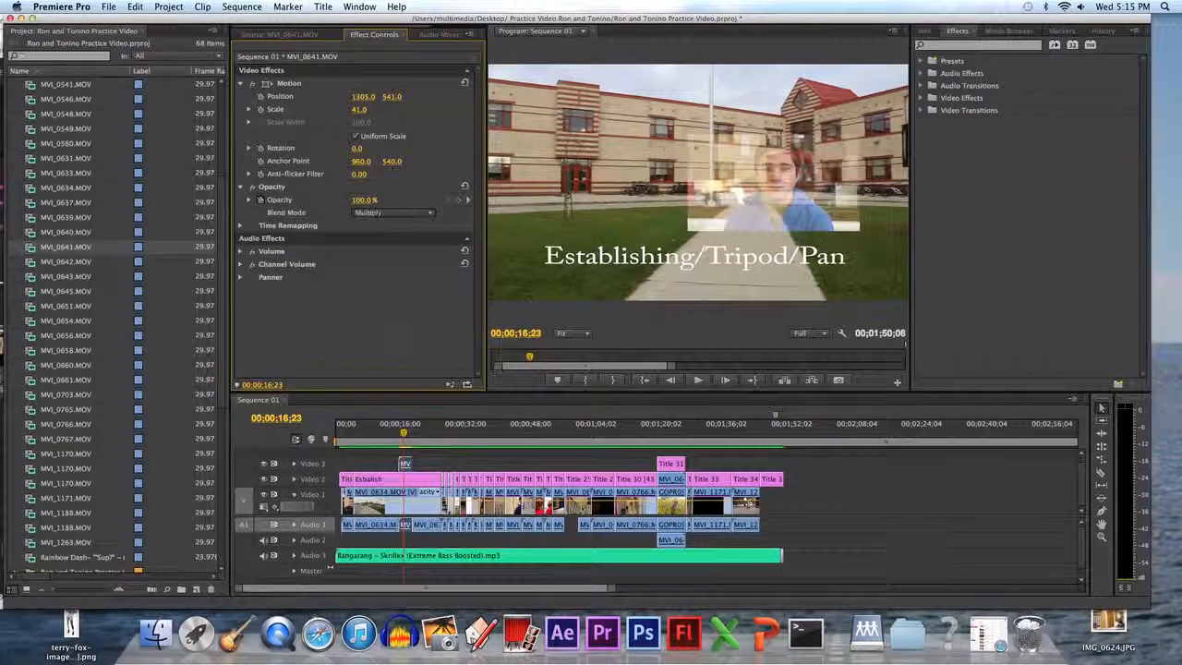
# Try the Overlay and then the Linear Light blend modes on the overlay clip.
pyautogui.click(431, 212)
pyautogui.click(403, 388)
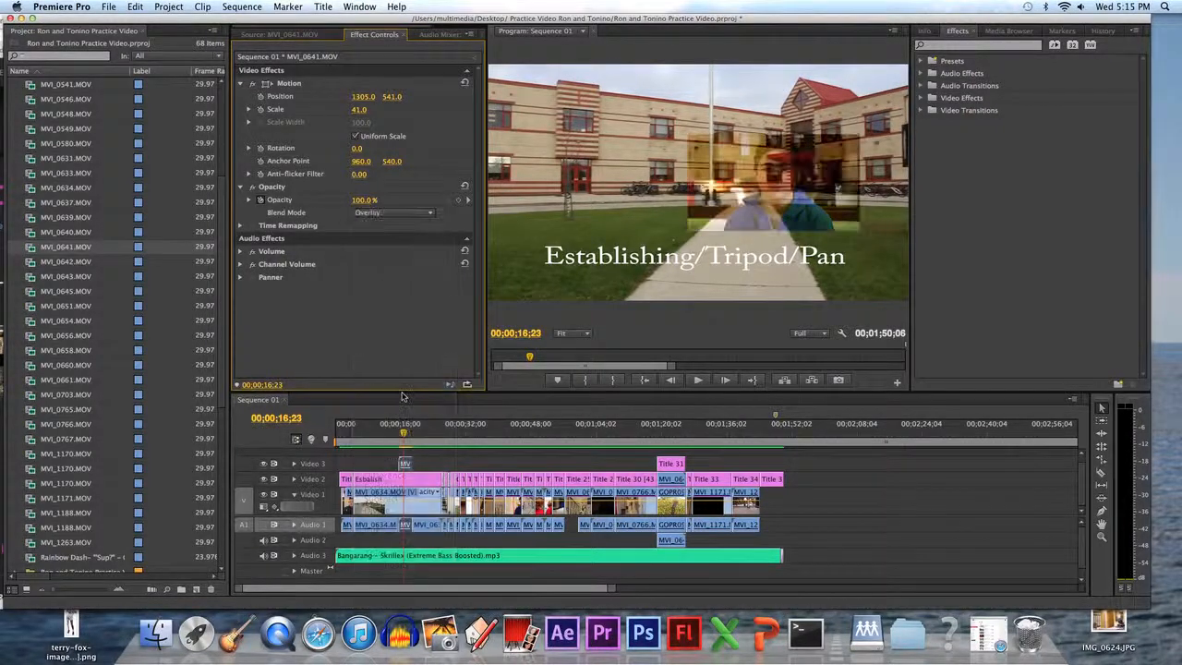
pyautogui.click(429, 214)
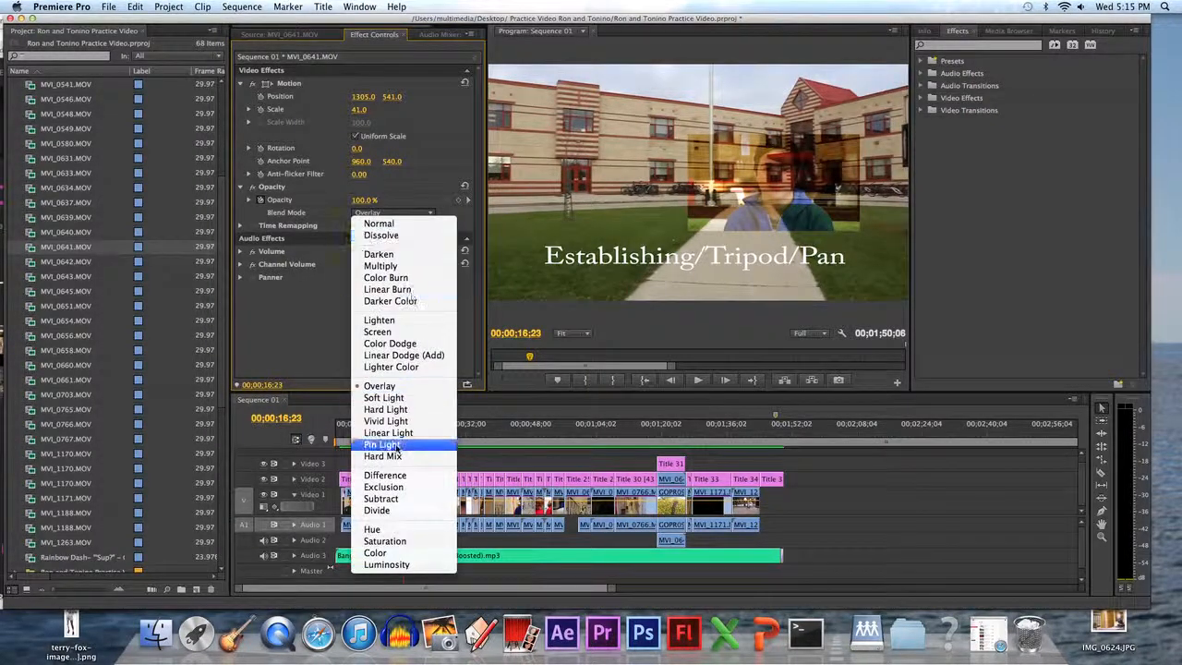
pyautogui.click(389, 432)
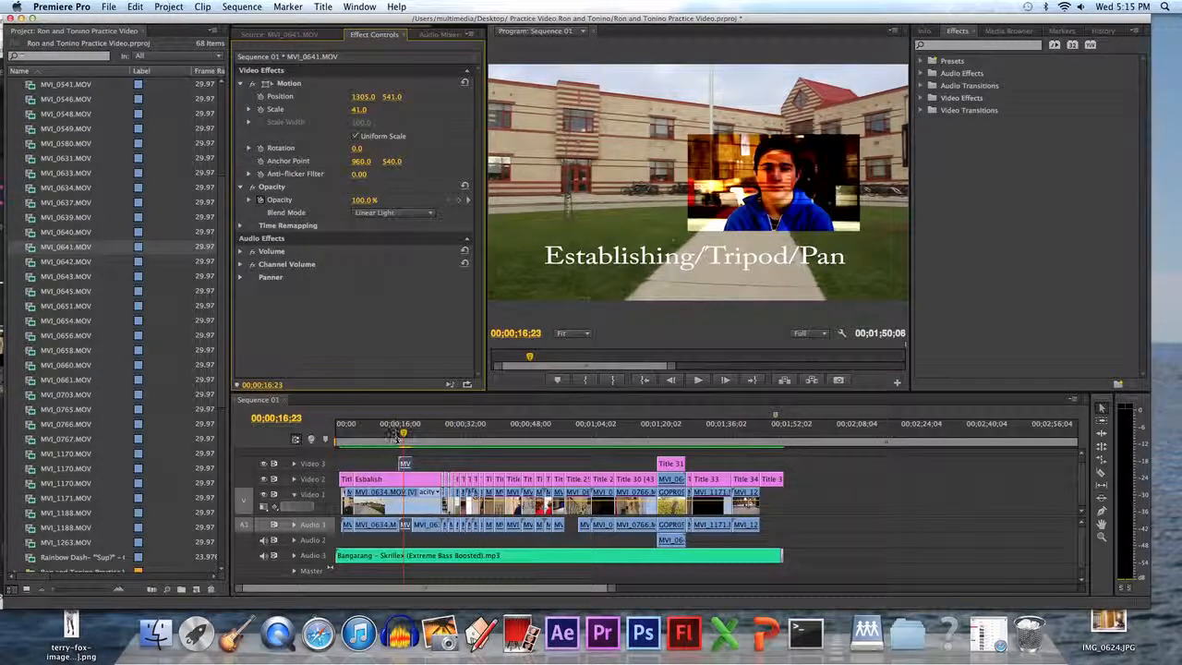
# Try the Hard Light and then the Pin Light blend modes on the overlay clip.
pyautogui.click(431, 214)
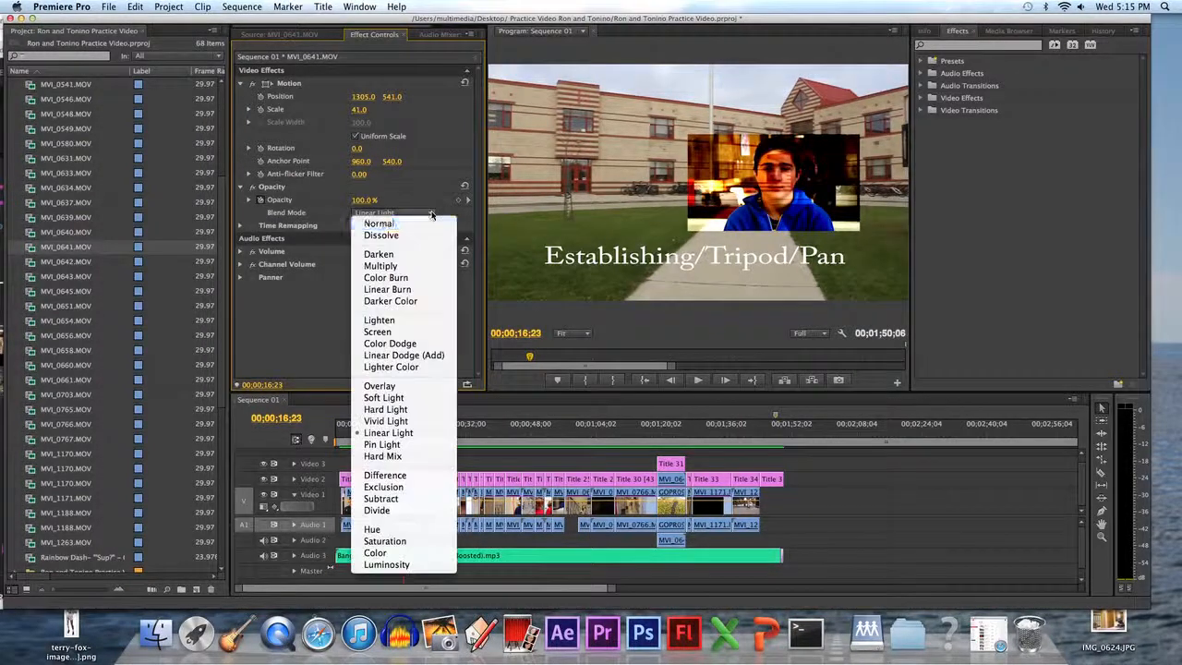
pyautogui.click(386, 410)
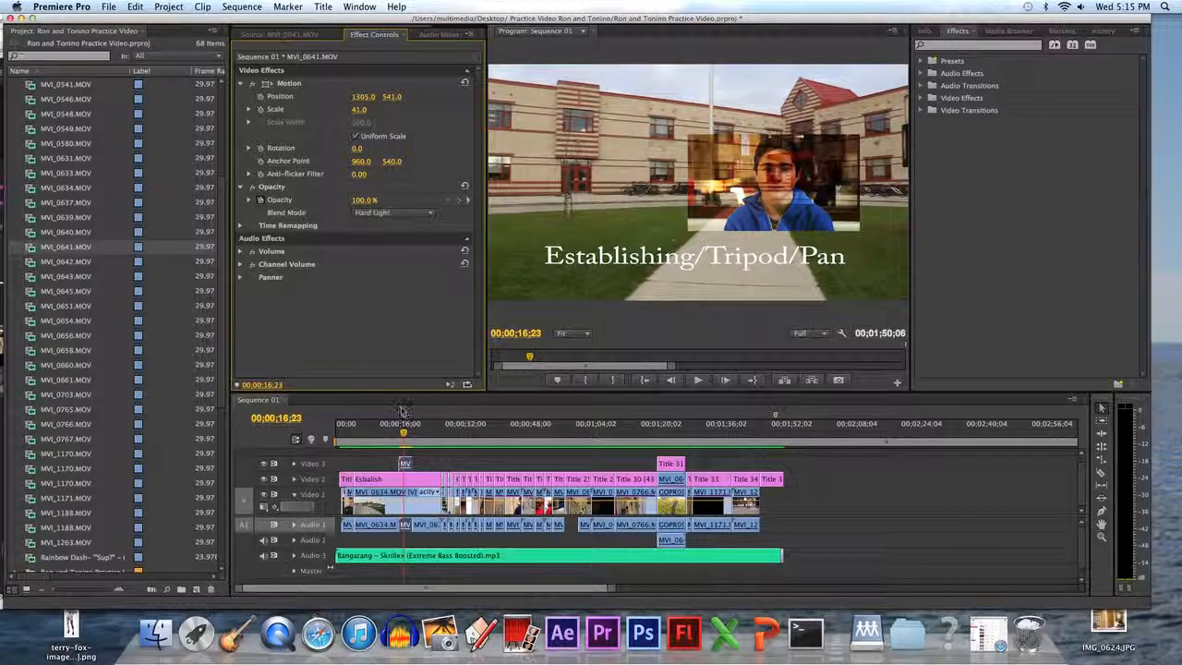
pyautogui.click(432, 213)
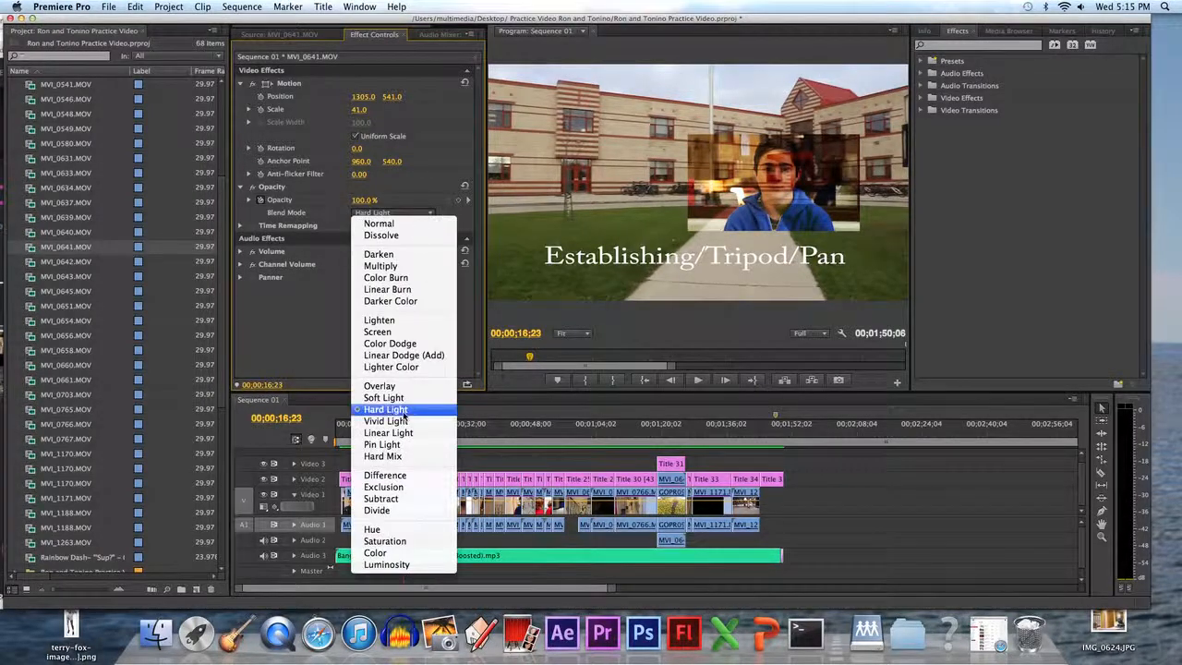
pyautogui.click(397, 447)
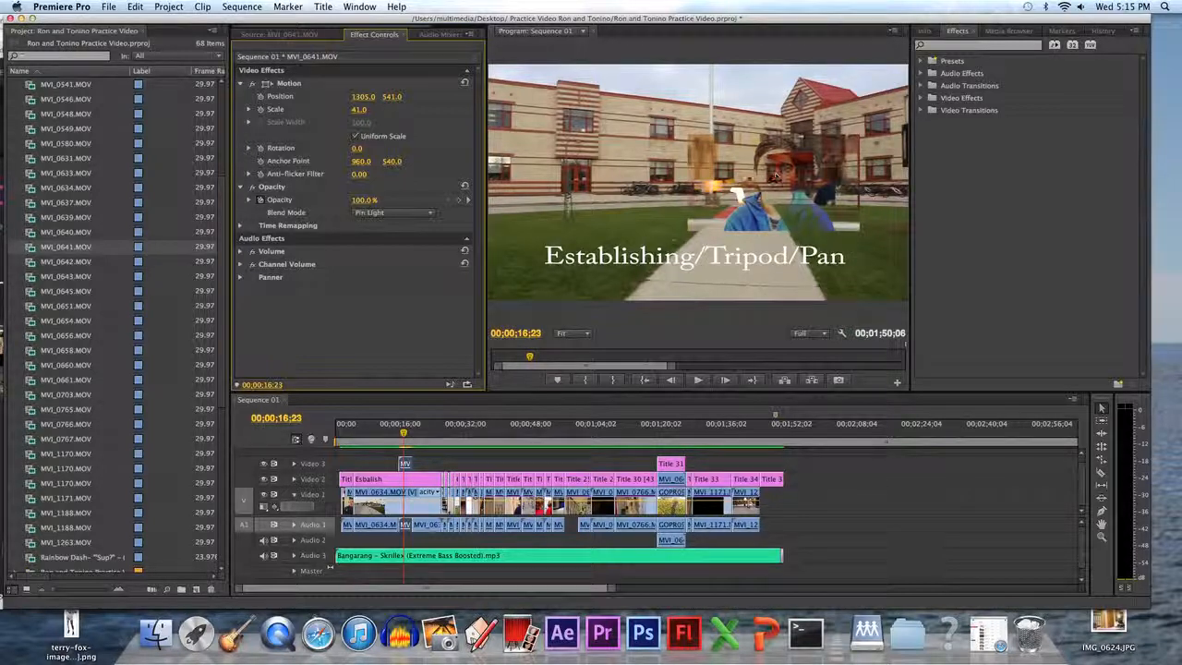
# Try the Subtract blend mode, then set the blend mode back to Normal.
pyautogui.click(407, 213)
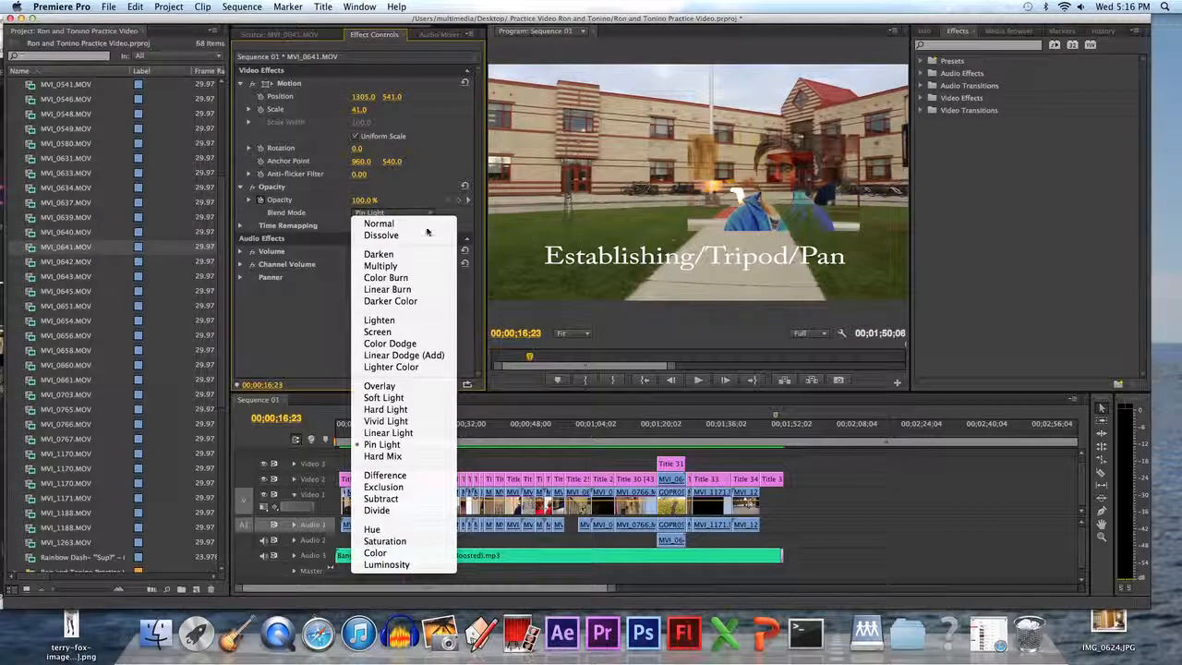
pyautogui.click(383, 499)
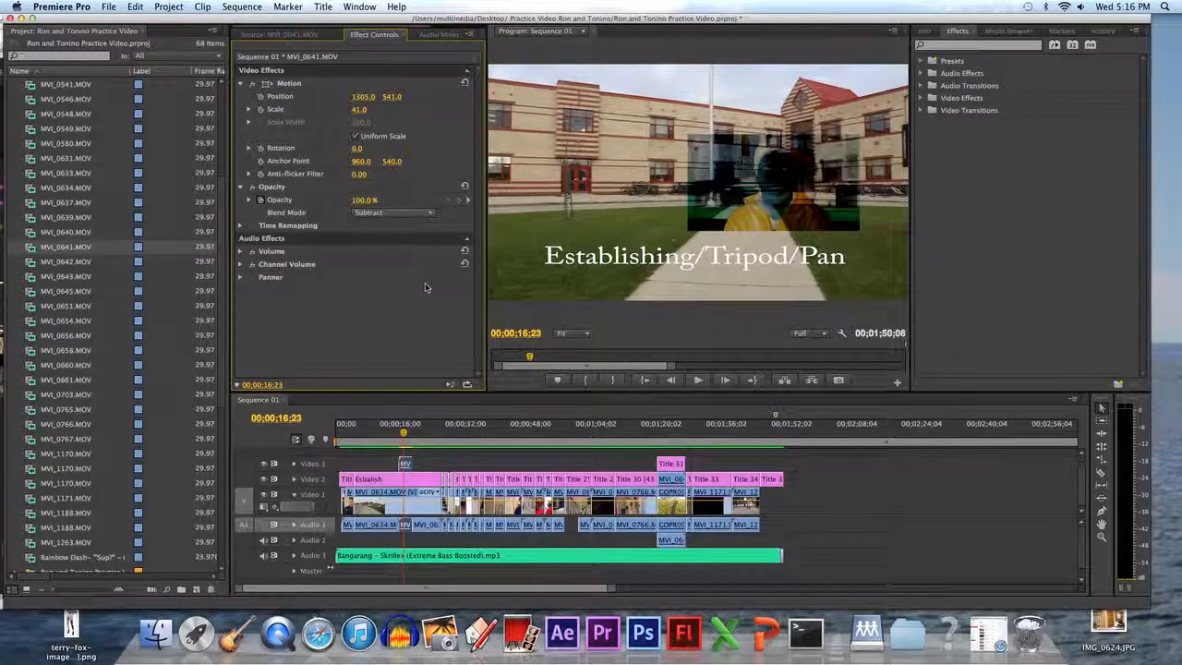
pyautogui.click(420, 213)
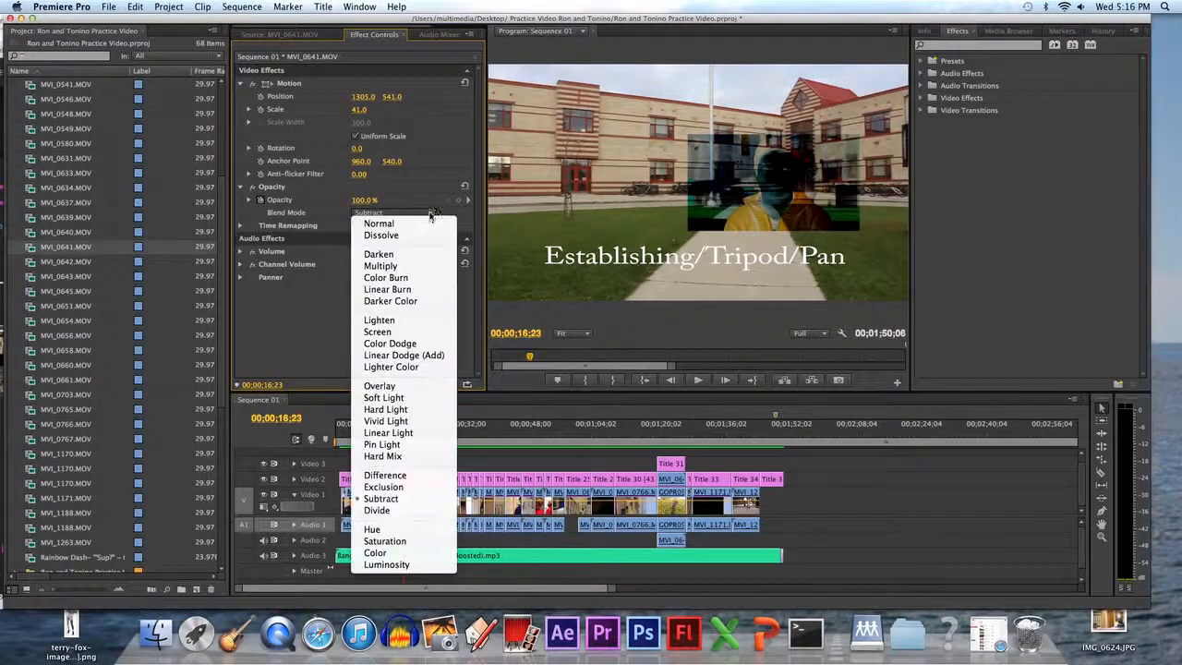
pyautogui.click(418, 226)
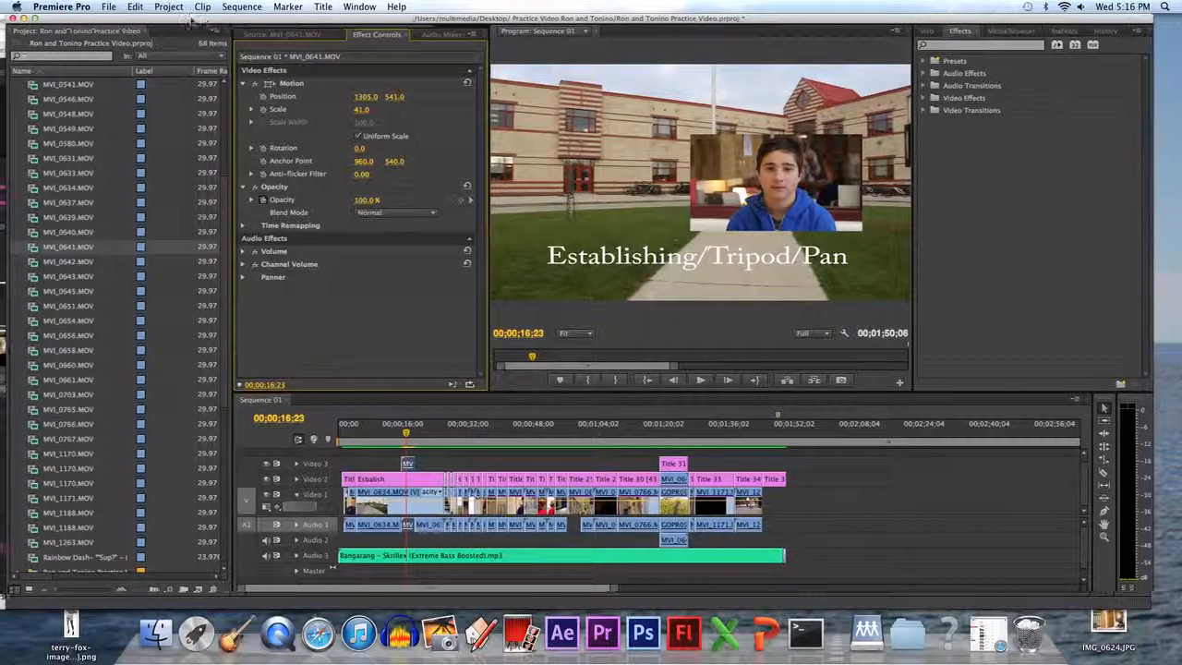
pyautogui.moveTo(192, 18); pyautogui.dragTo(490, 19)
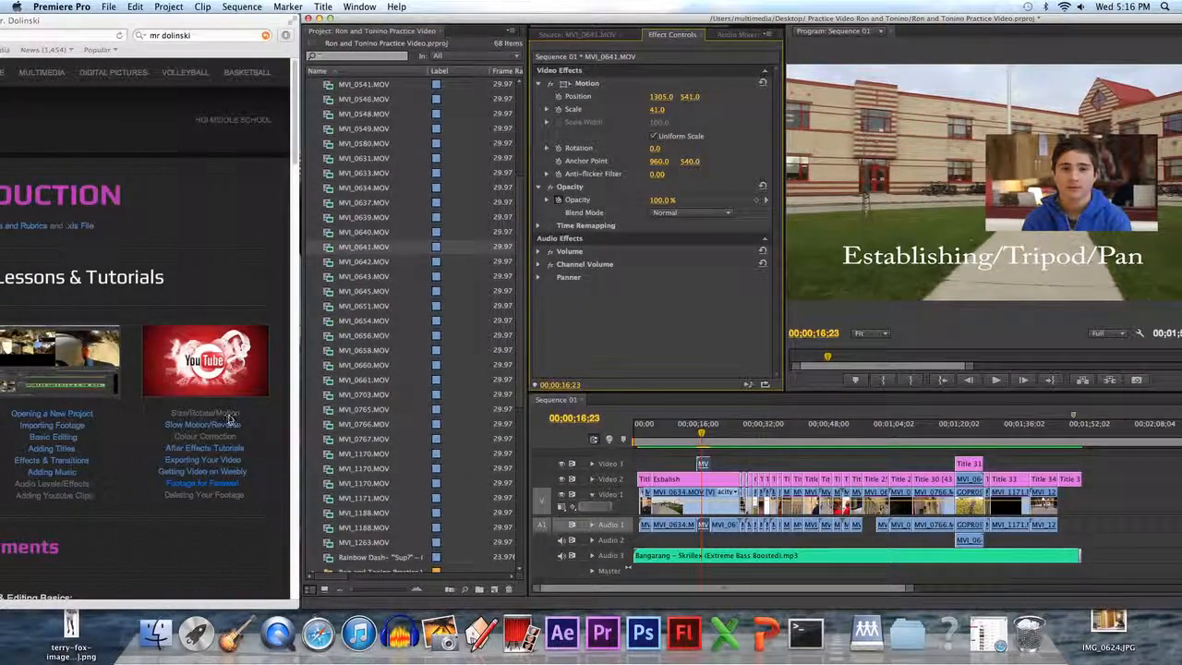
pyautogui.moveTo(497, 18); pyautogui.dragTo(222, 8)
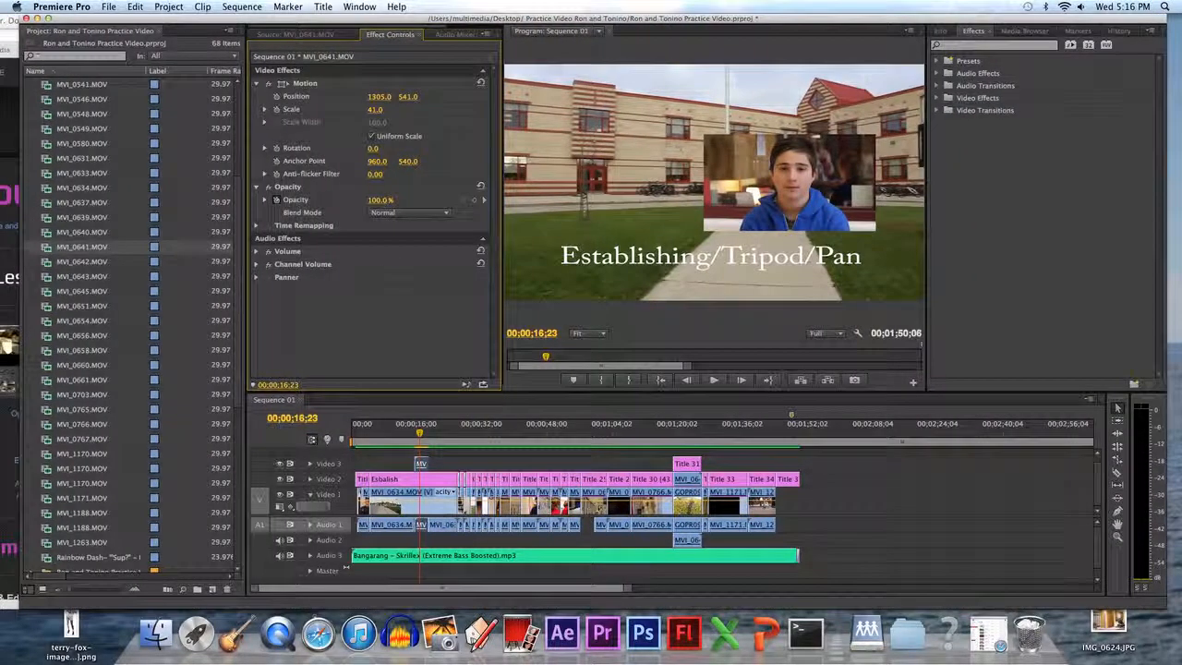
# Preview the overlay, then add an opacity keyframe at 00;00;18;13 and set the clip's opacity to 0%.
pyautogui.moveTo(420, 436); pyautogui.dragTo(417, 436)
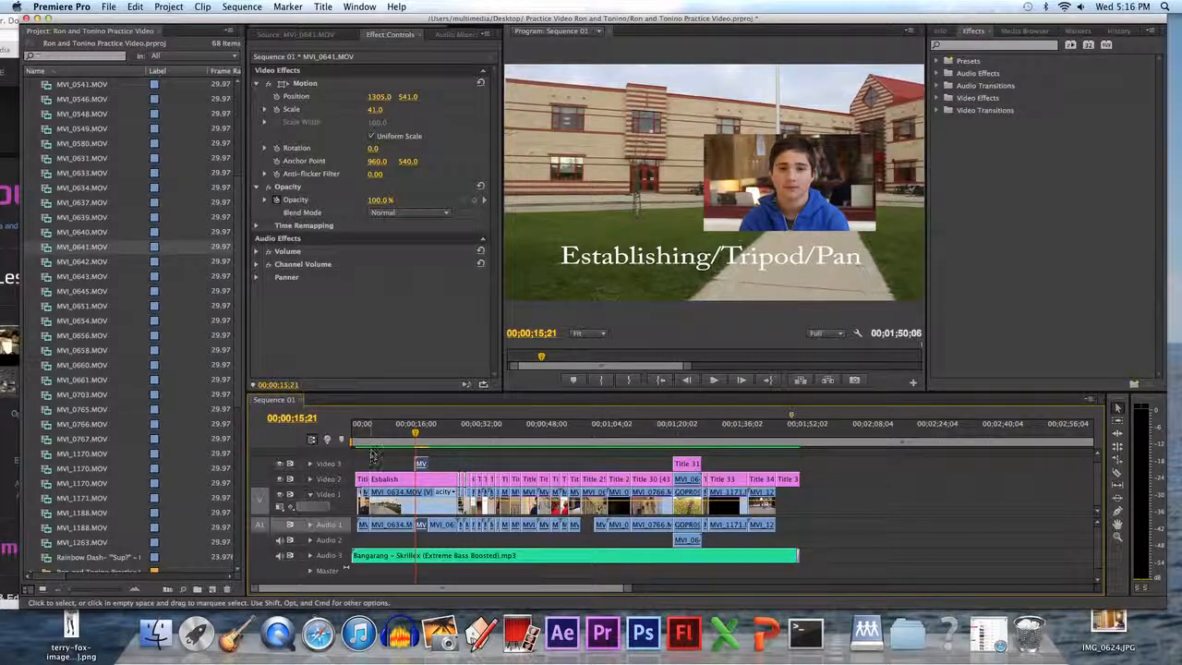
pyautogui.click(415, 432)
pyautogui.press('space')
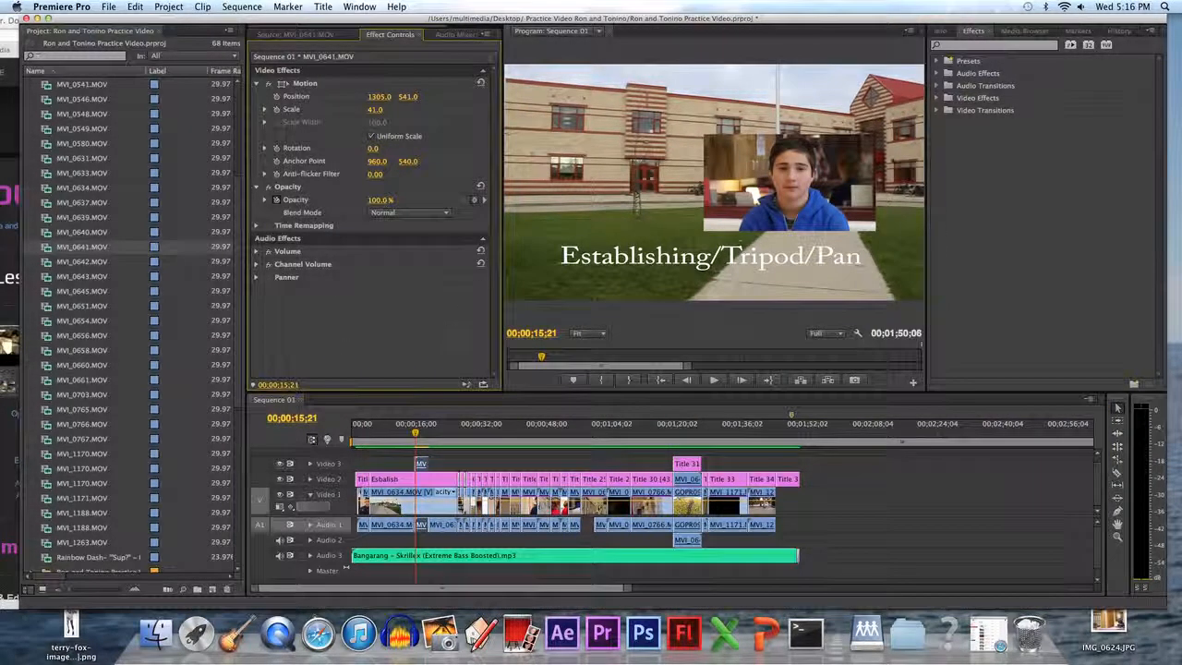
pyautogui.moveTo(416, 433); pyautogui.dragTo(425, 434)
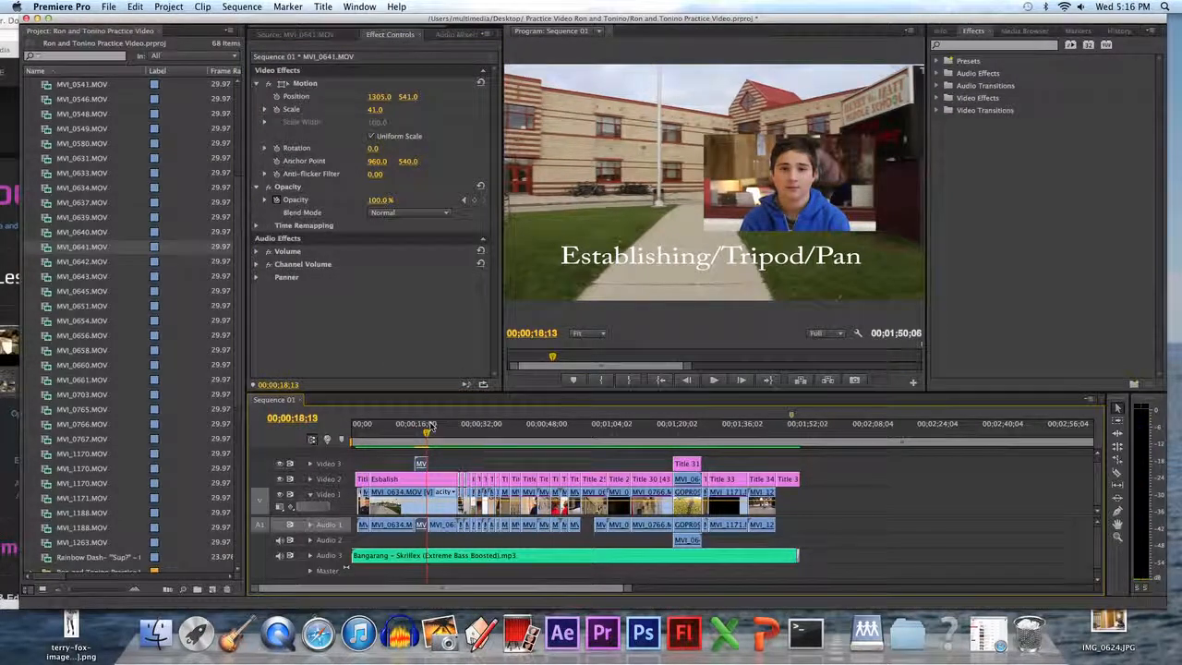
pyautogui.click(474, 202)
pyautogui.moveTo(381, 202); pyautogui.dragTo(364, 201)
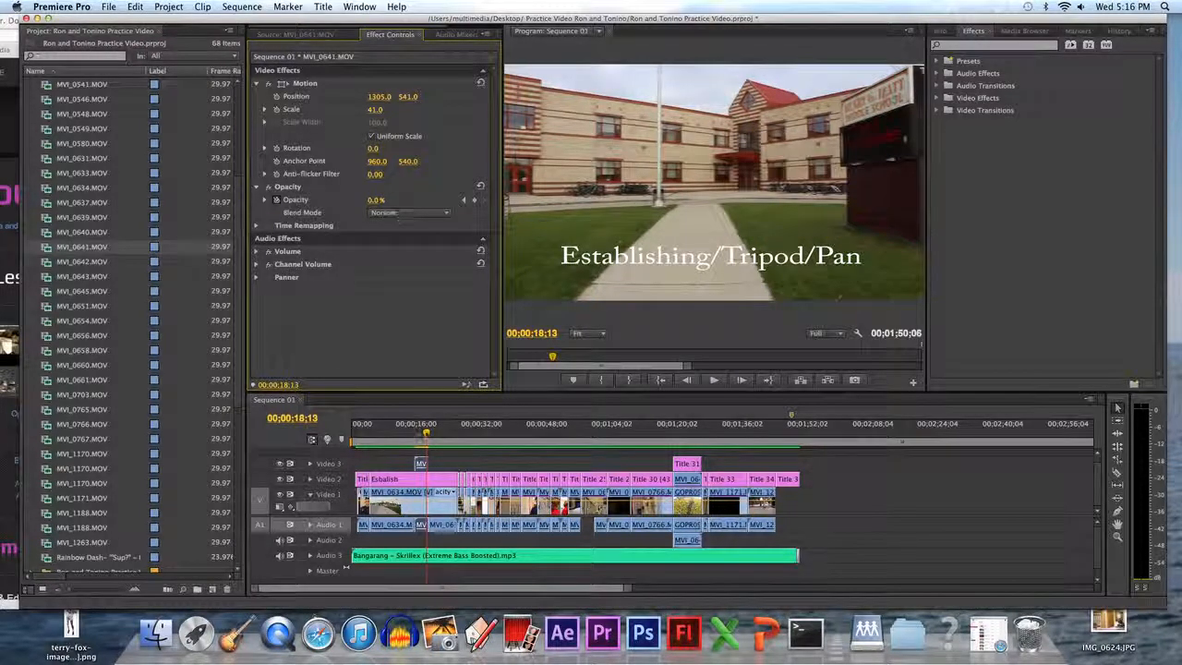
# Play and scrub through the overlay clip to preview its opacity fade.
pyautogui.click(410, 432)
pyautogui.click(717, 380)
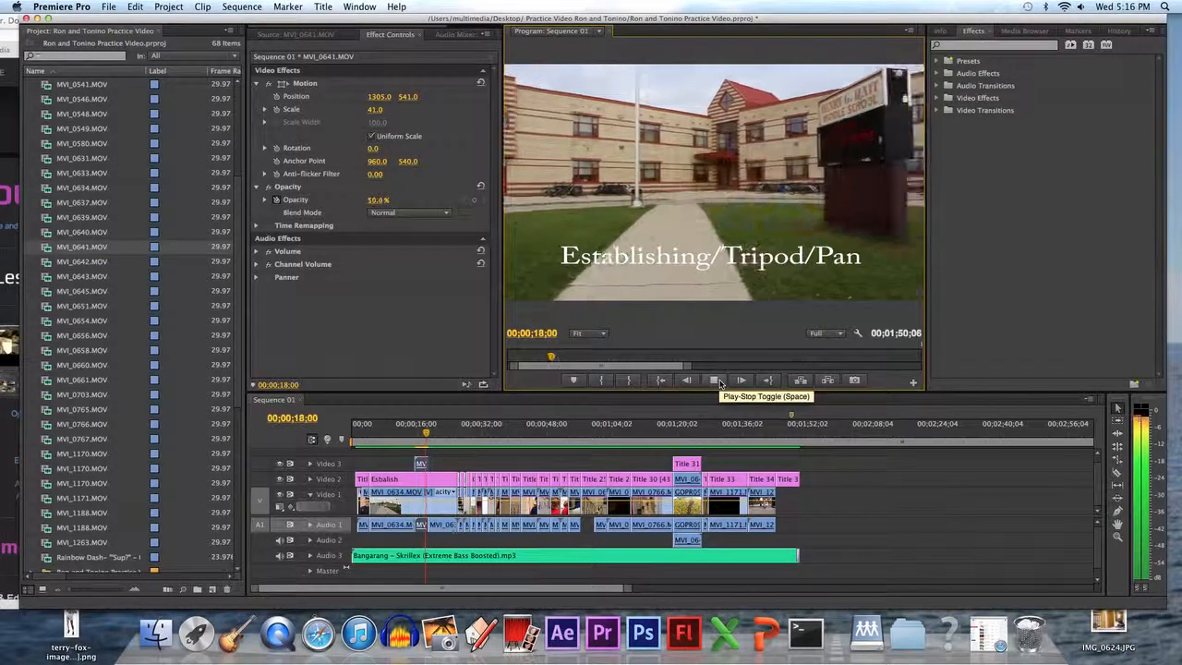
pyautogui.click(418, 434)
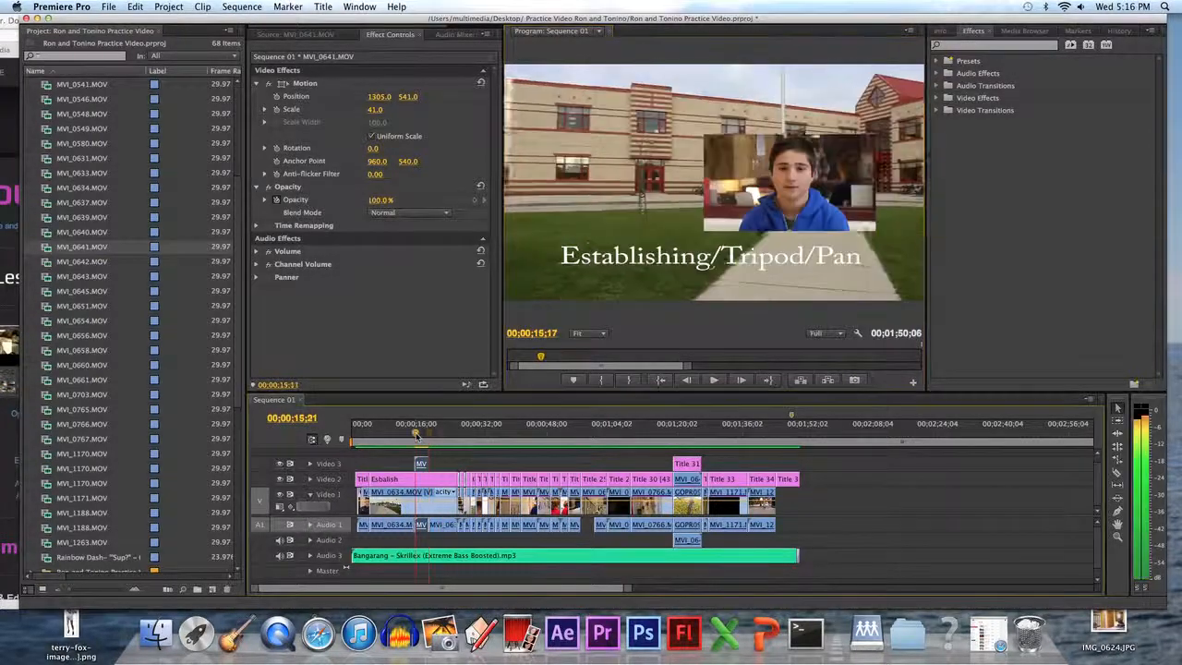
pyautogui.moveTo(417, 434)
pyautogui.mouseDown()
pyautogui.moveTo(427, 434)
pyautogui.moveTo(416, 433)
pyautogui.mouseUp()
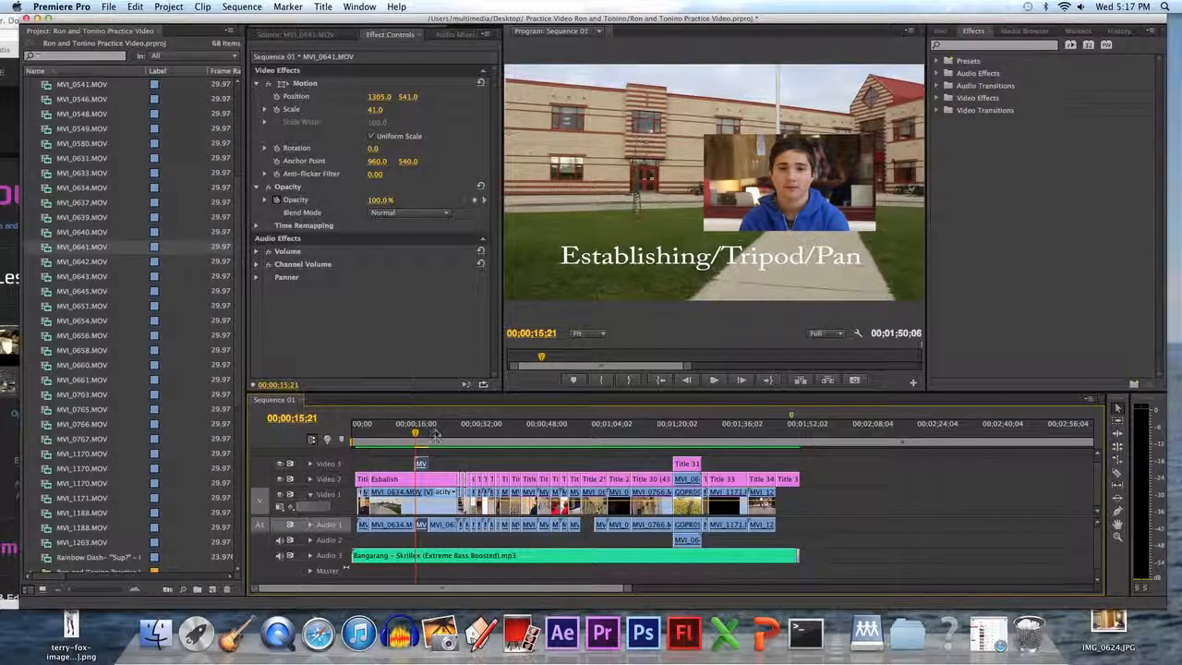
# Turn off opacity animation, deleting the overlay's opacity keyframes, and reselect the overlay clip.
pyautogui.click(277, 200)
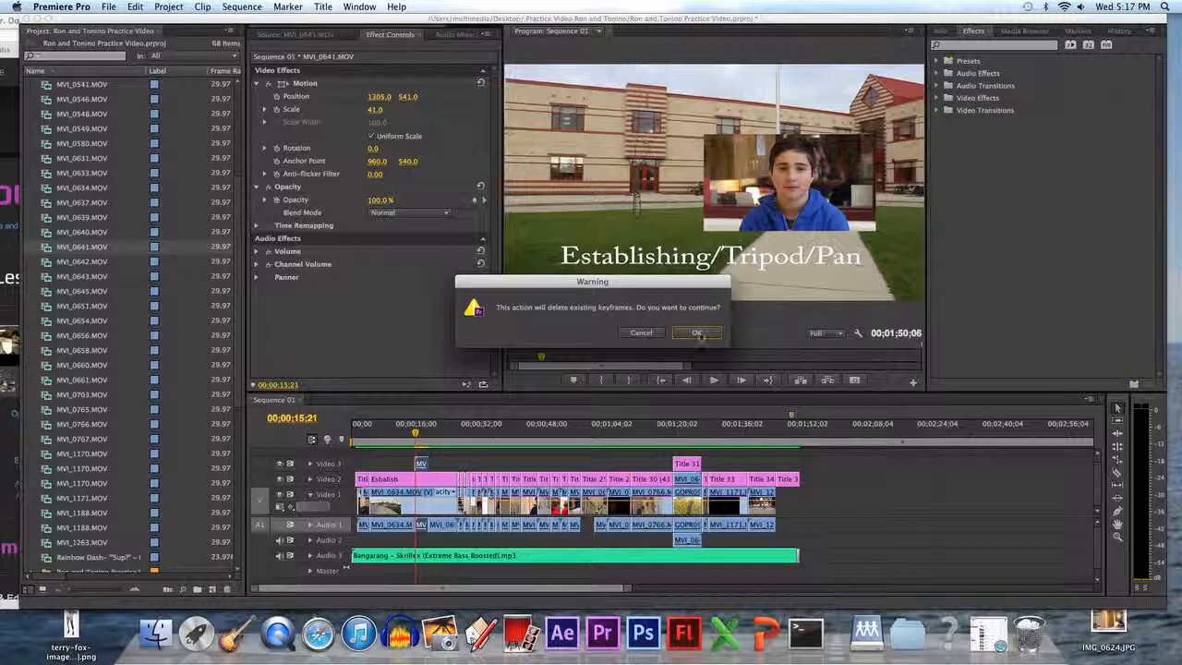
pyautogui.click(697, 333)
pyautogui.press('space')
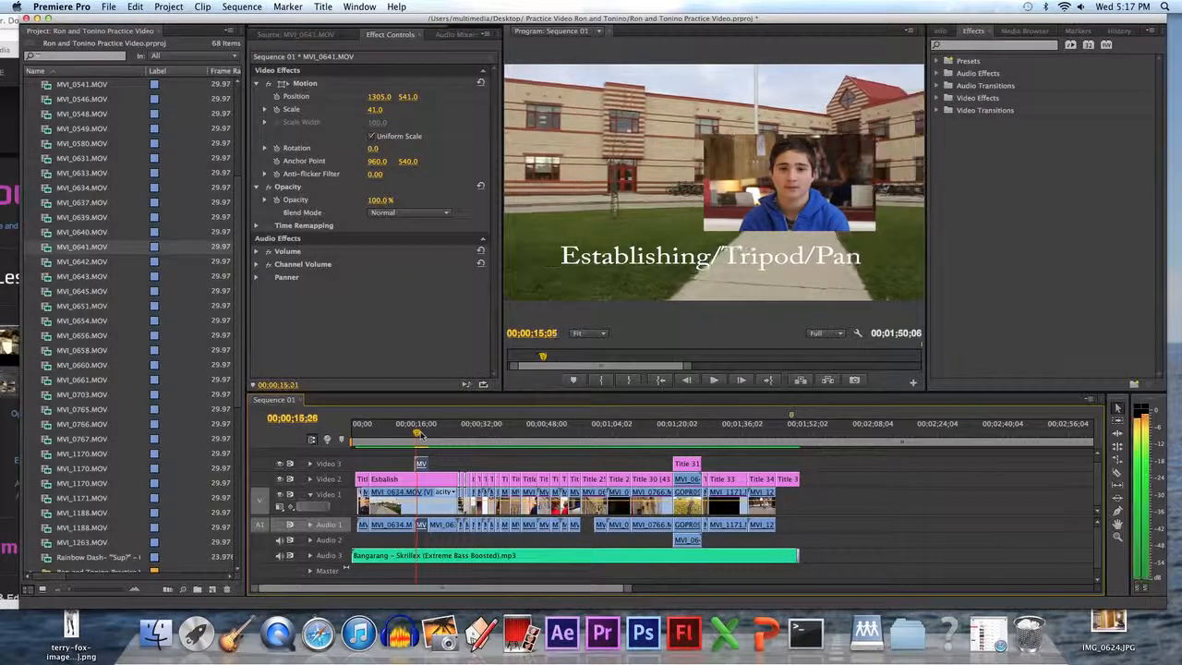
pyautogui.click(416, 433)
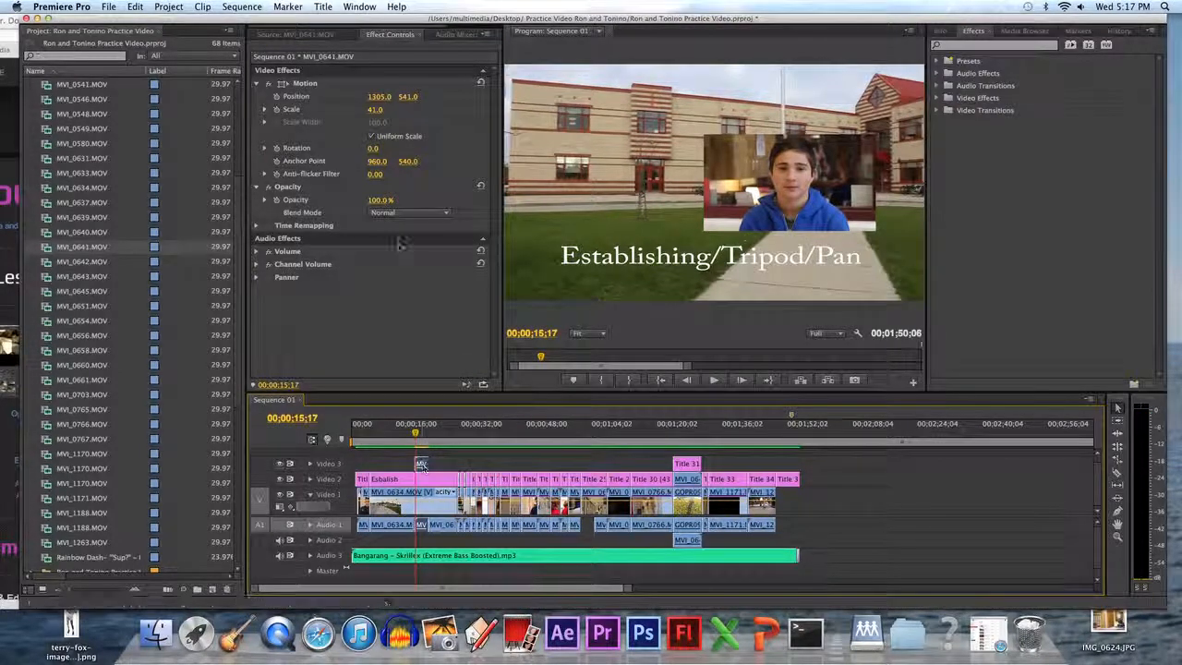
pyautogui.click(421, 465)
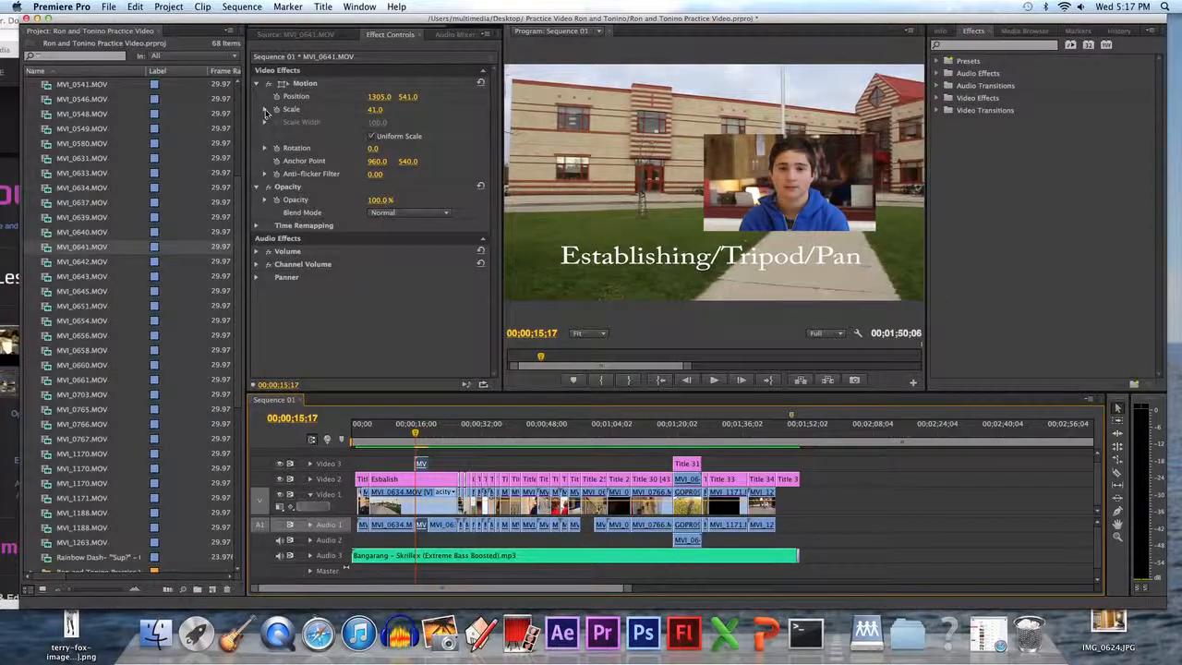
# Animate the overlay's scale with a keyframe at 00;00;15;17 and a scale of 97 at 00;00;18;09.
pyautogui.click(264, 110)
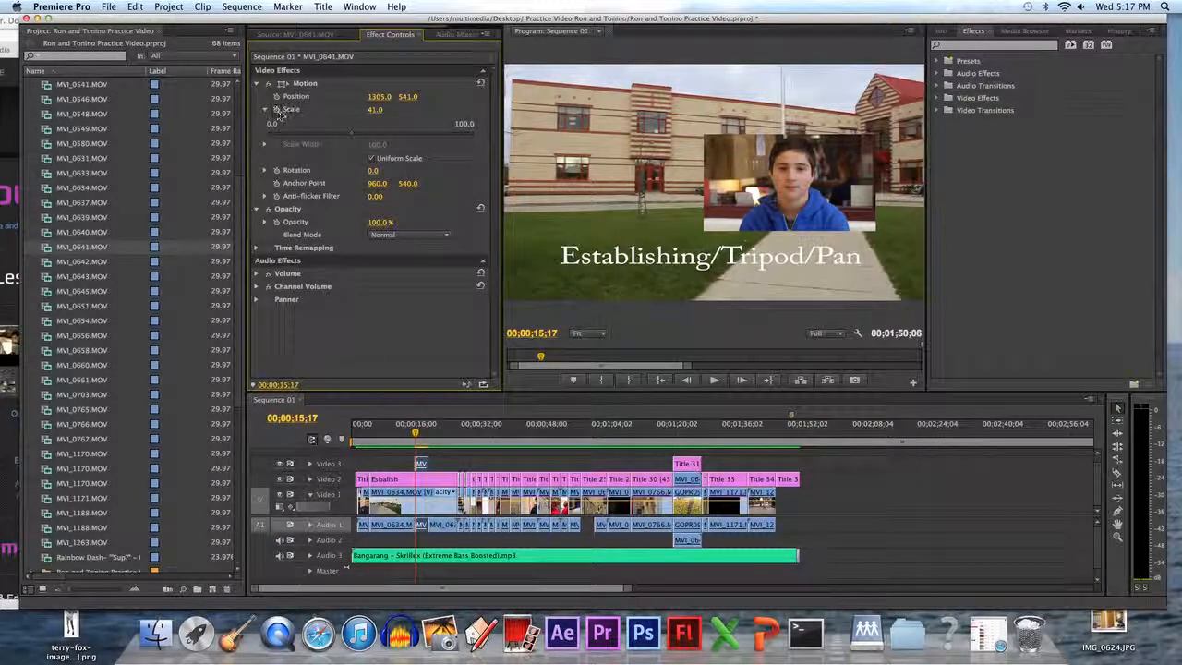
pyautogui.click(264, 109)
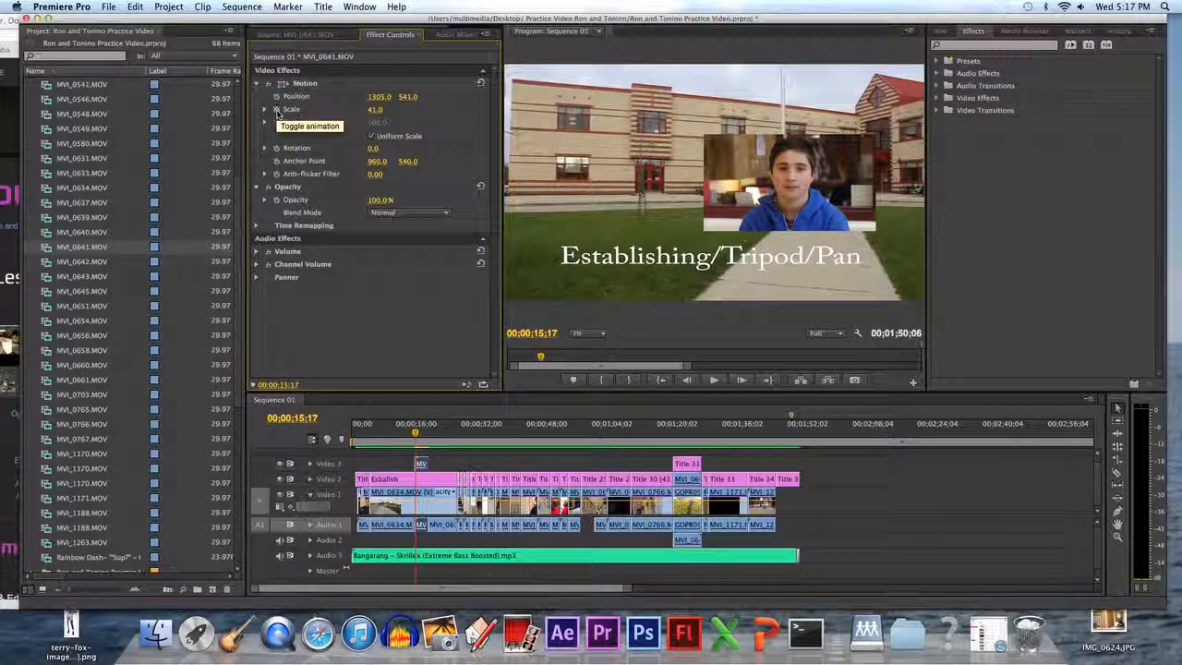
pyautogui.click(277, 111)
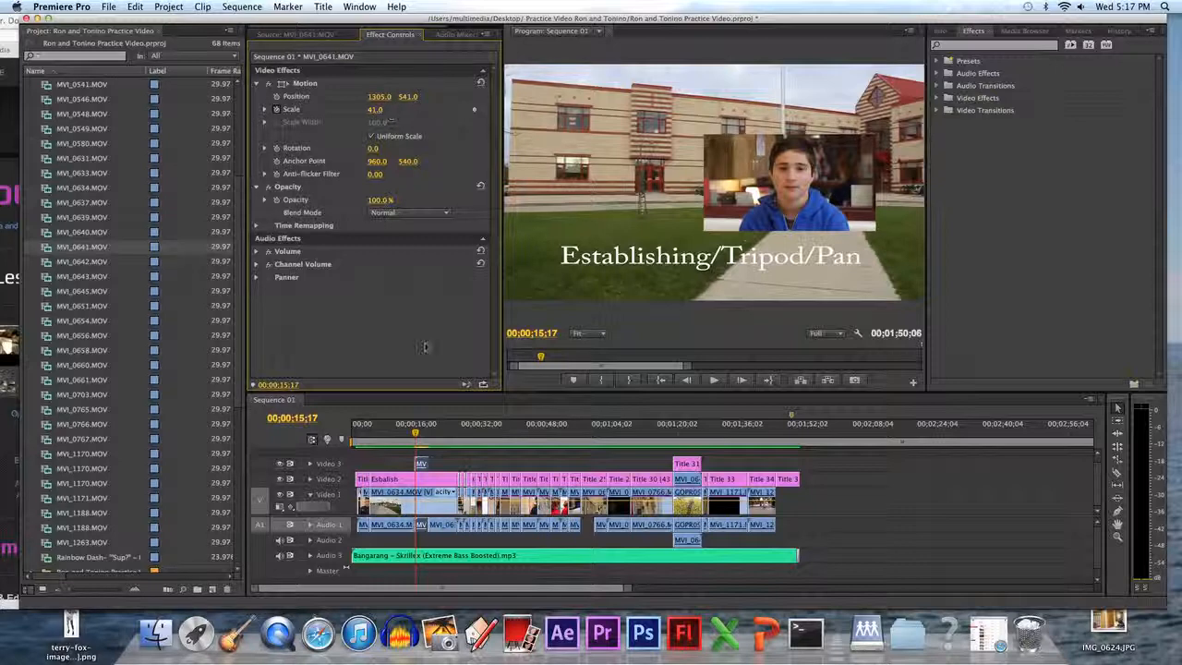
pyautogui.moveTo(418, 433); pyautogui.dragTo(428, 435)
pyautogui.click(475, 110)
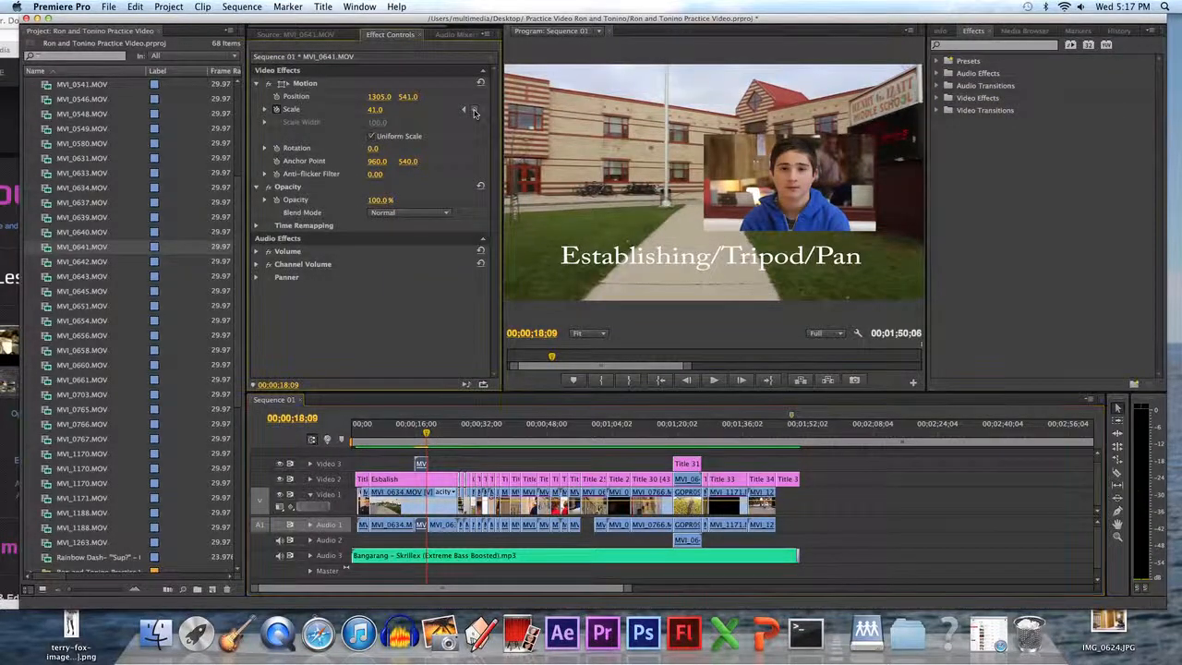
pyautogui.moveTo(374, 110); pyautogui.dragTo(426, 110)
# Play the sequence to preview the scale animation and return to 00;00;16;10.
pyautogui.click(416, 433)
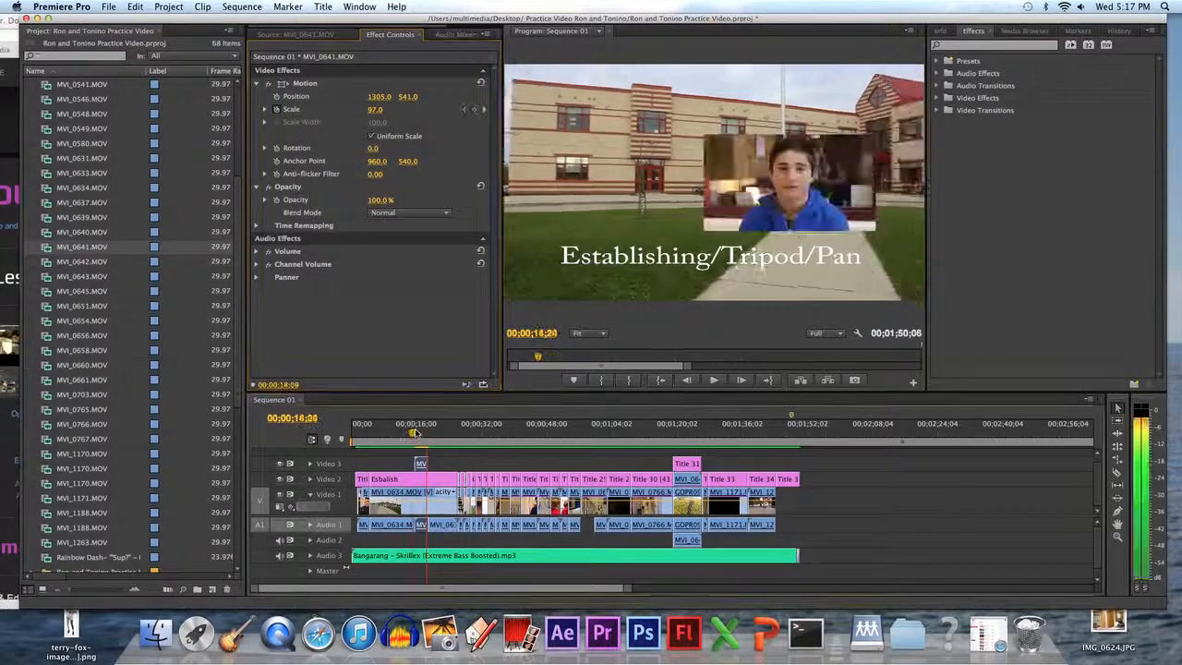
pyautogui.click(715, 381)
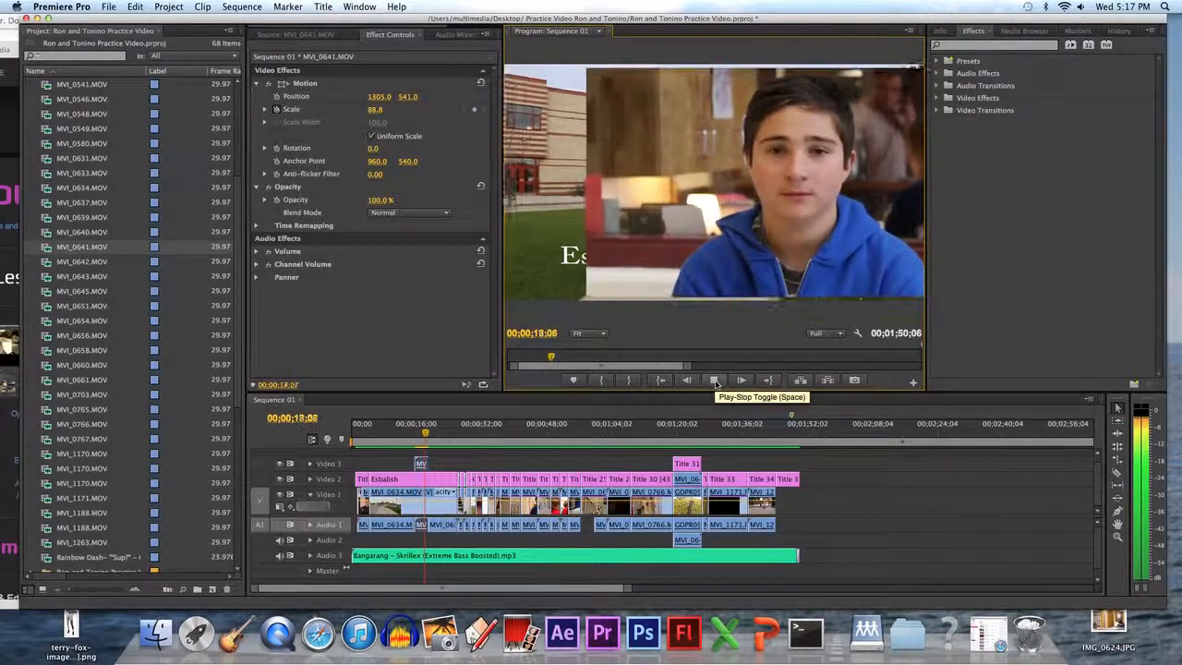
pyautogui.click(714, 381)
pyautogui.moveTo(423, 437); pyautogui.dragTo(418, 438)
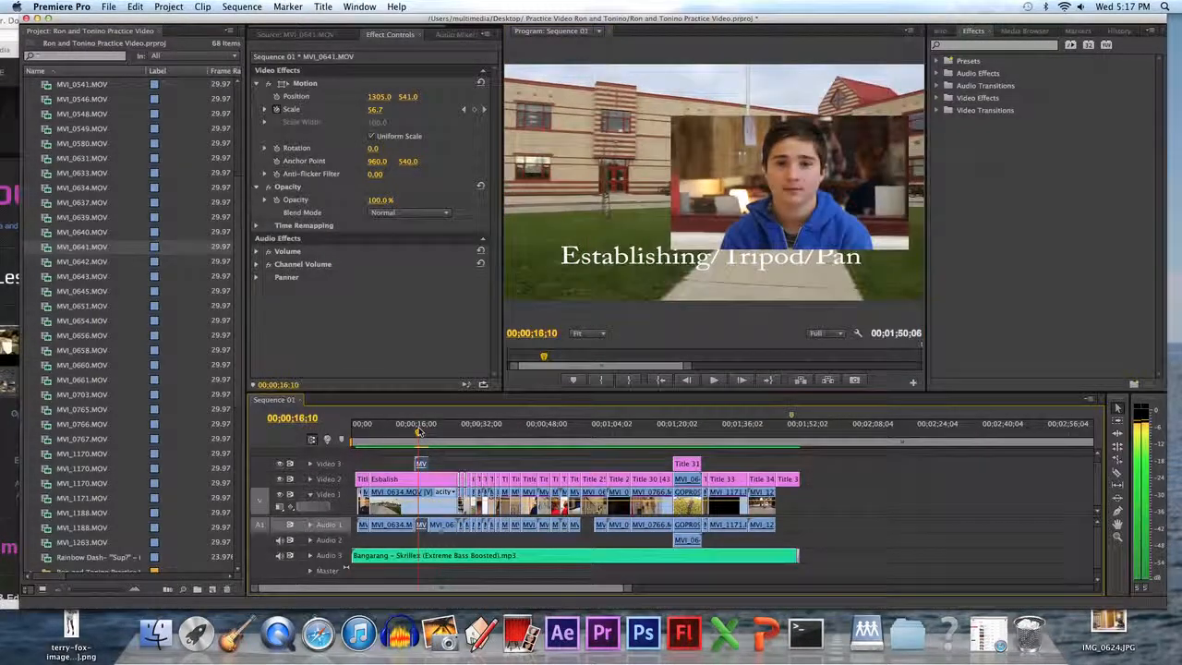
# Remove the scale keyframes and set the overlay's scale to 58.7.
pyautogui.click(276, 109)
pyautogui.press('Return')
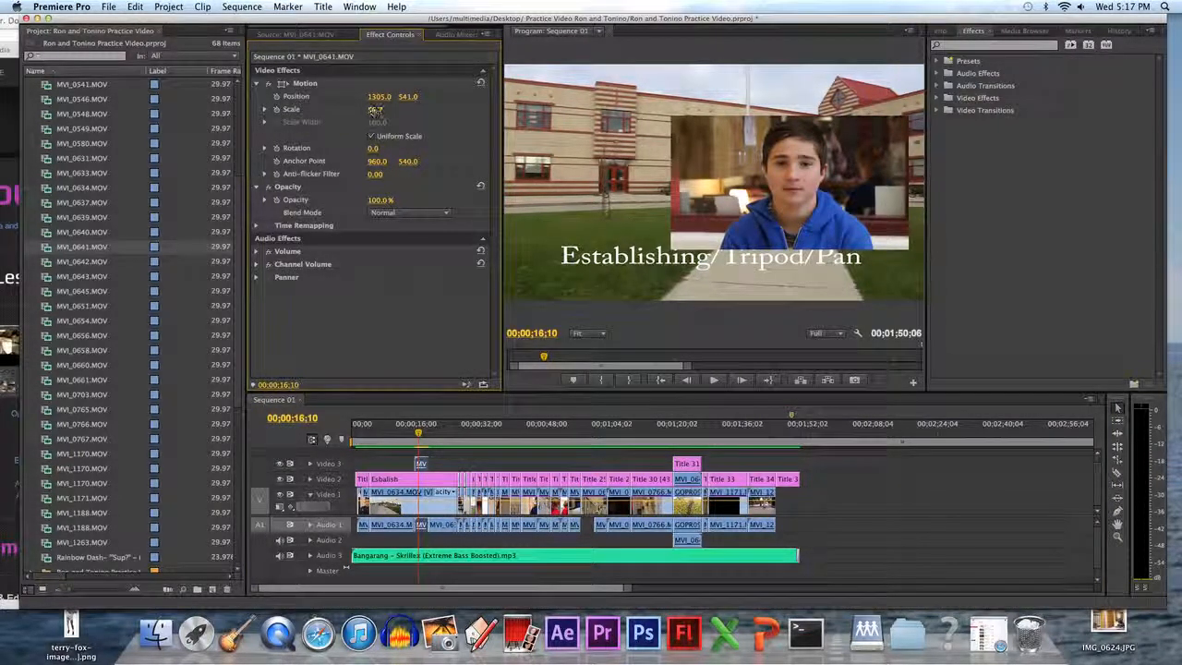
pyautogui.moveTo(374, 109)
pyautogui.mouseDown()
pyautogui.moveTo(348, 109)
pyautogui.moveTo(383, 111)
pyautogui.mouseUp()
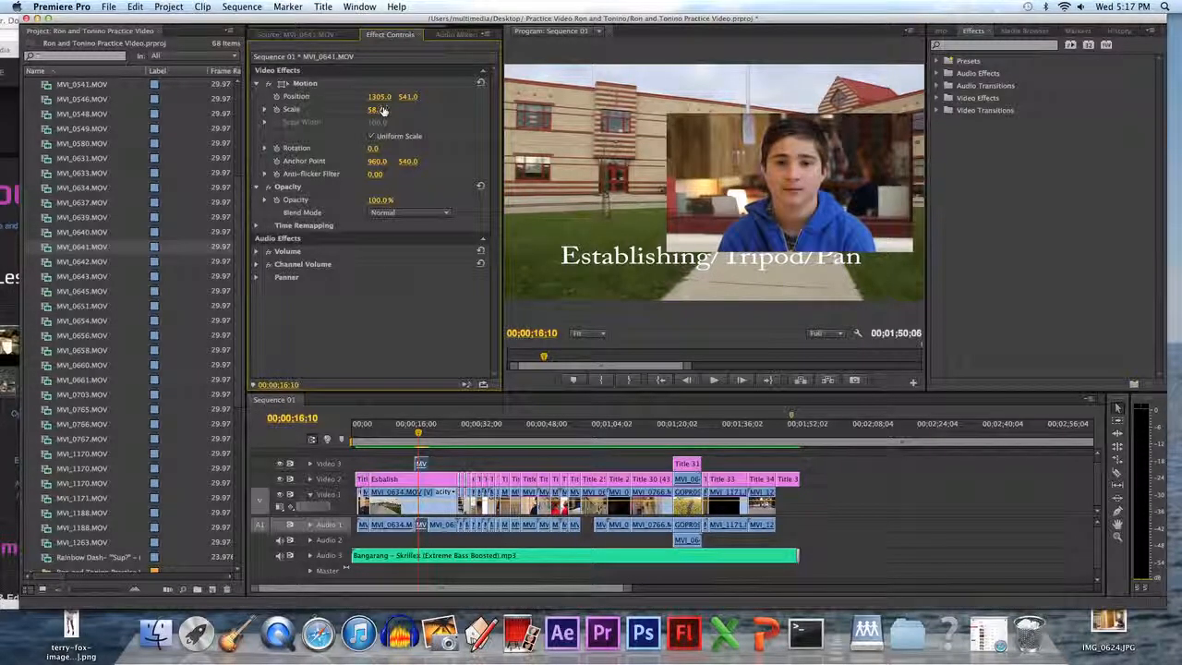
# Animate the overlay's position from a keyframe at 00;00;15;26 to an x position of 802 at 00;00;18;09.
pyautogui.moveTo(420, 433); pyautogui.dragTo(417, 433)
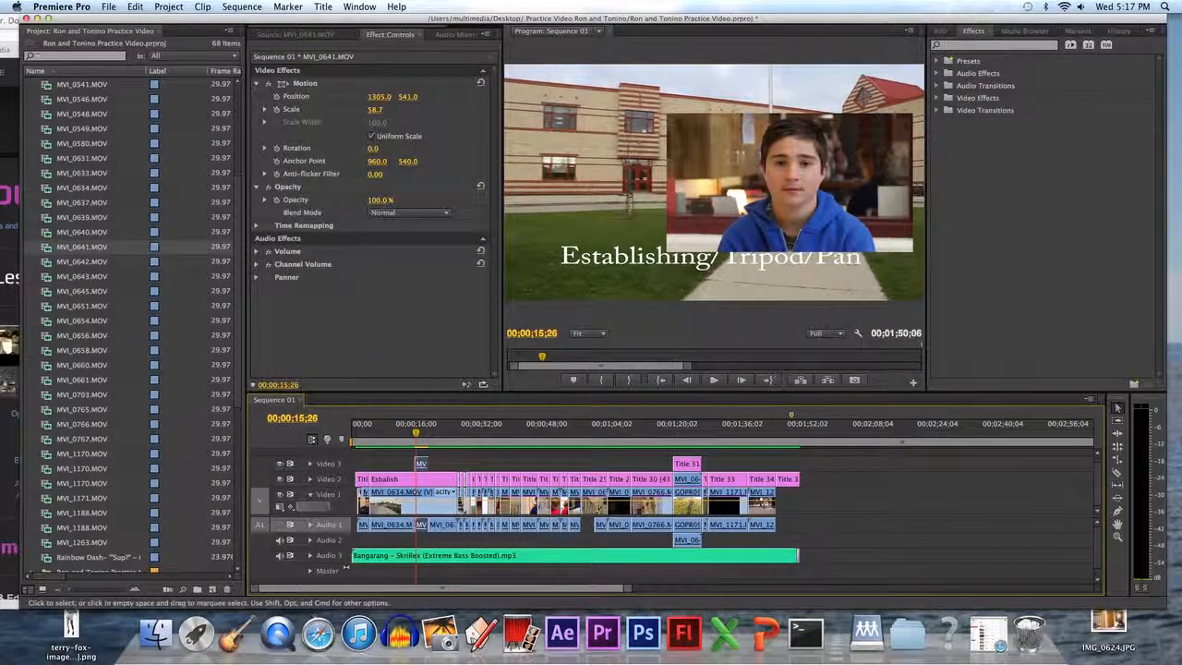
pyautogui.click(278, 98)
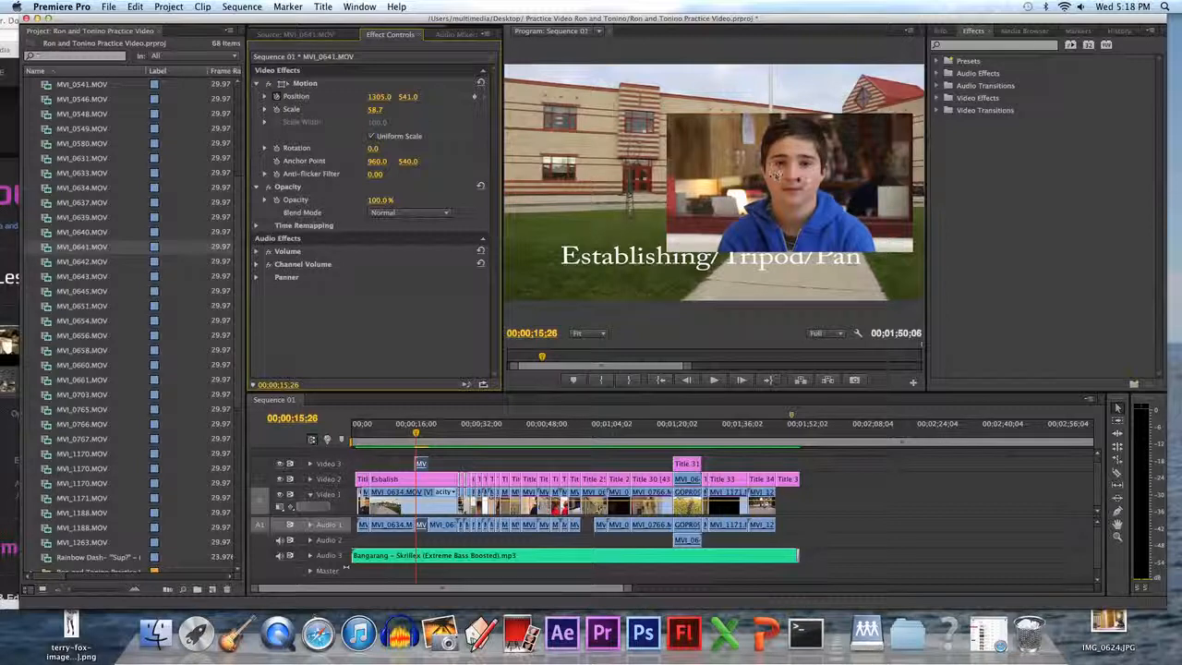
pyautogui.moveTo(421, 423); pyautogui.dragTo(433, 422)
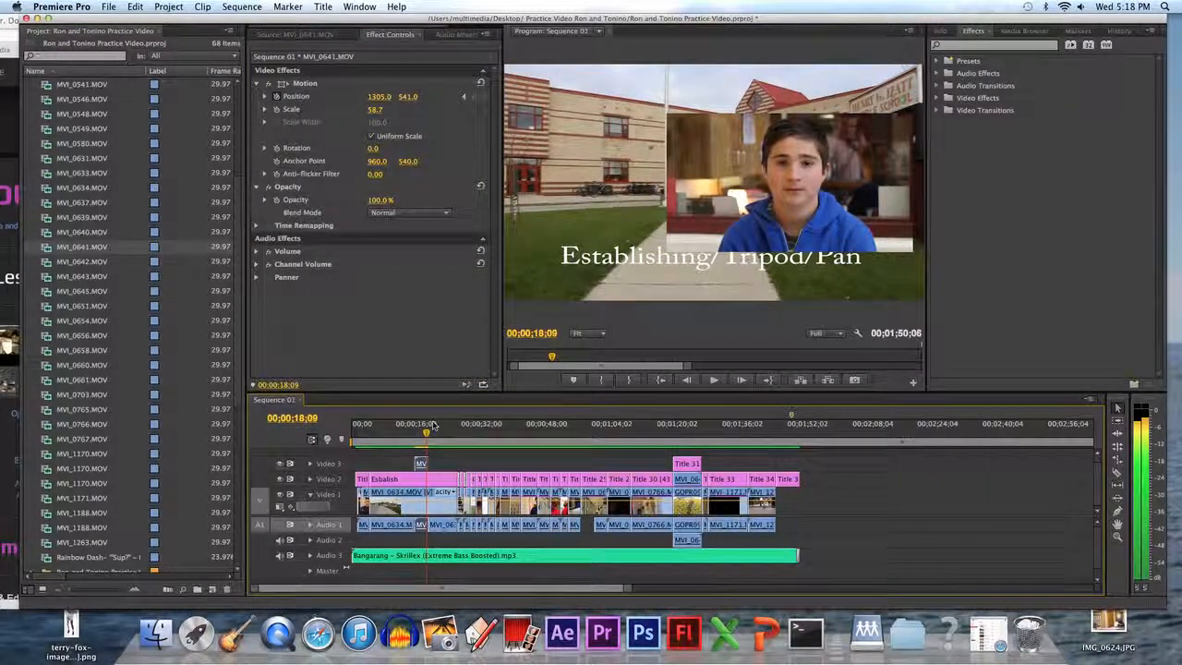
pyautogui.click(401, 99)
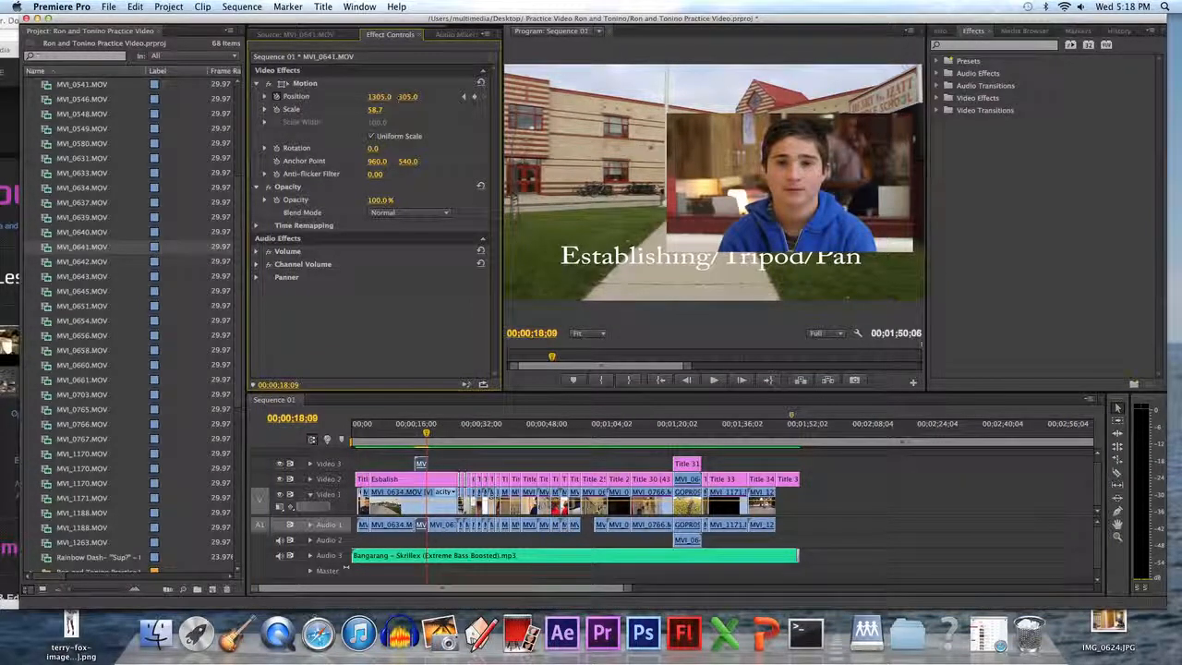
pyautogui.moveTo(379, 97); pyautogui.dragTo(295, 97)
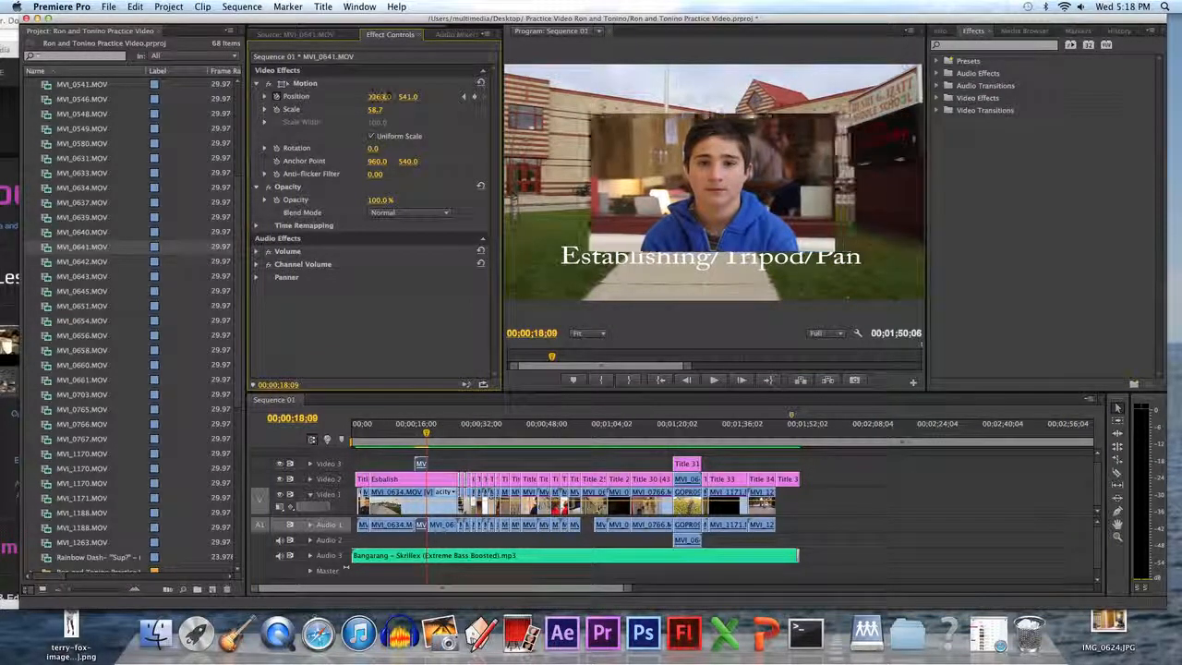
pyautogui.moveTo(378, 97); pyautogui.dragTo(242, 96)
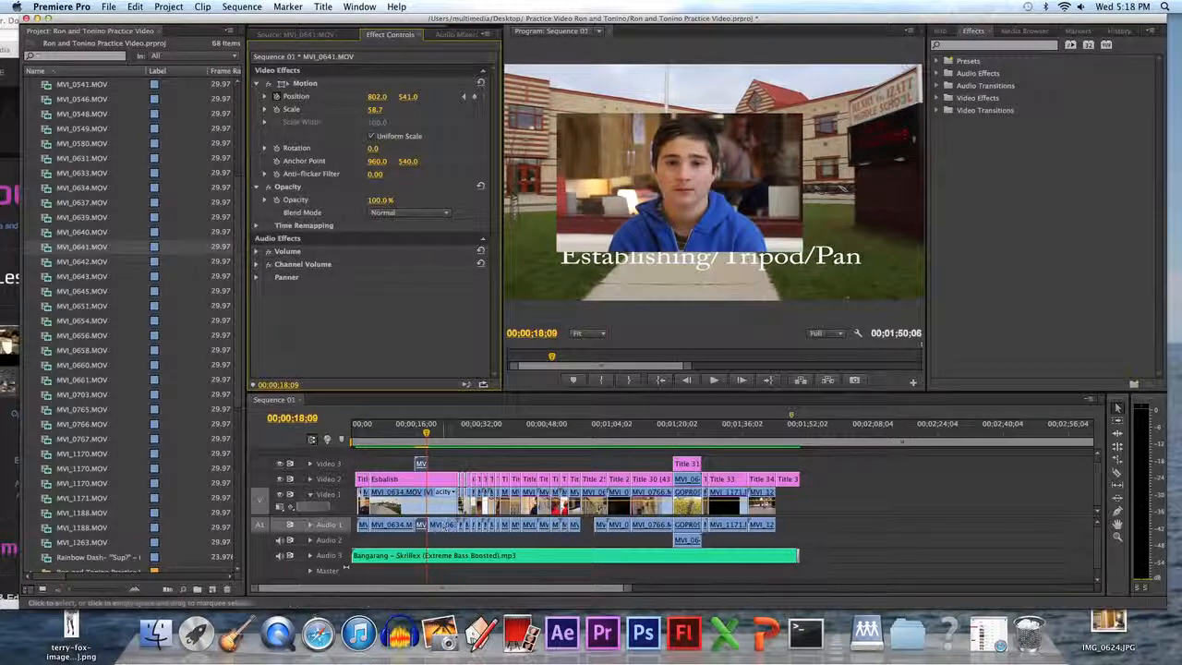
# Play the sequence from 00;00;15;26 to preview the overlay sliding across.
pyautogui.moveTo(423, 434); pyautogui.dragTo(415, 434)
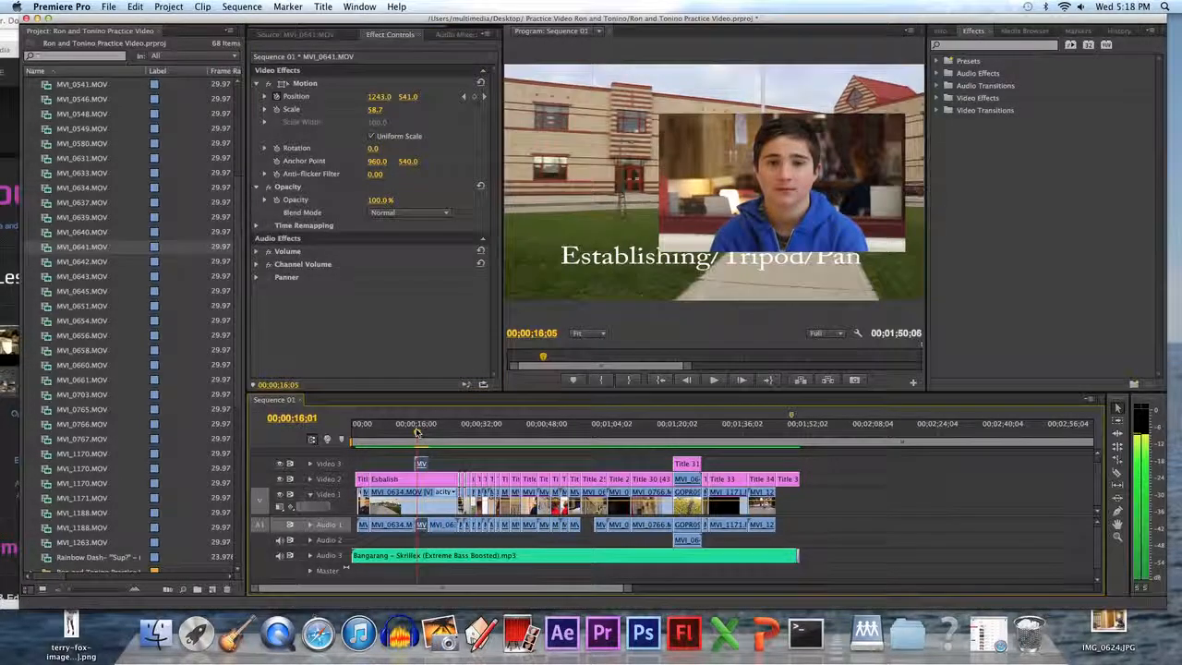
pyautogui.click(717, 381)
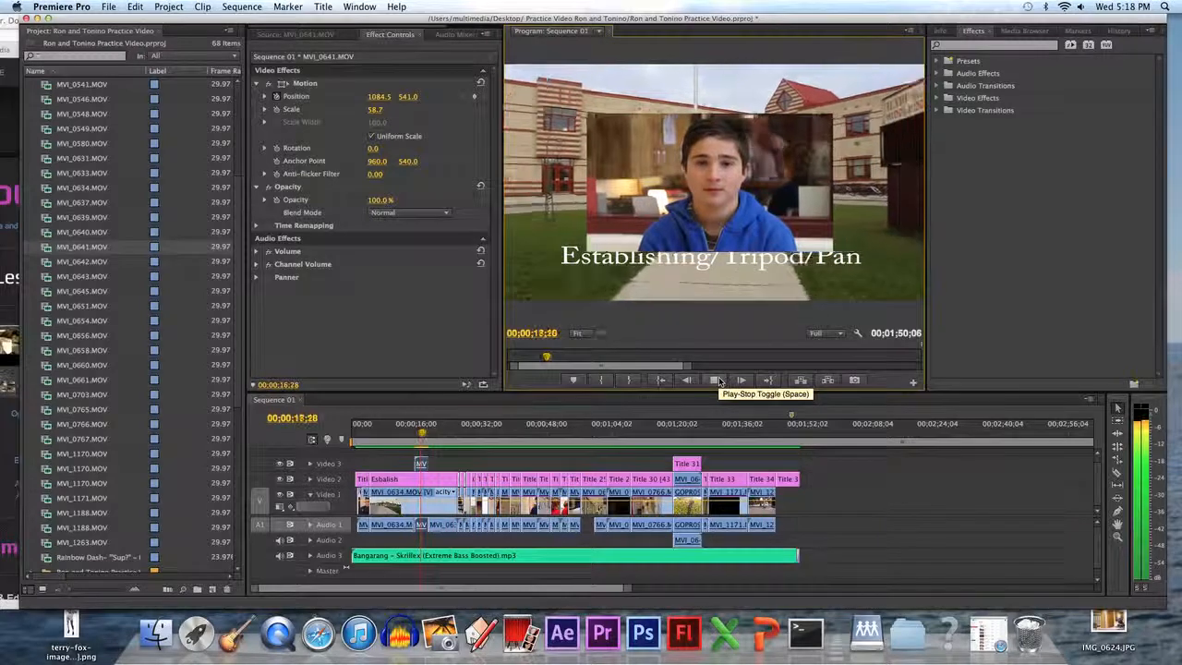
pyautogui.click(718, 380)
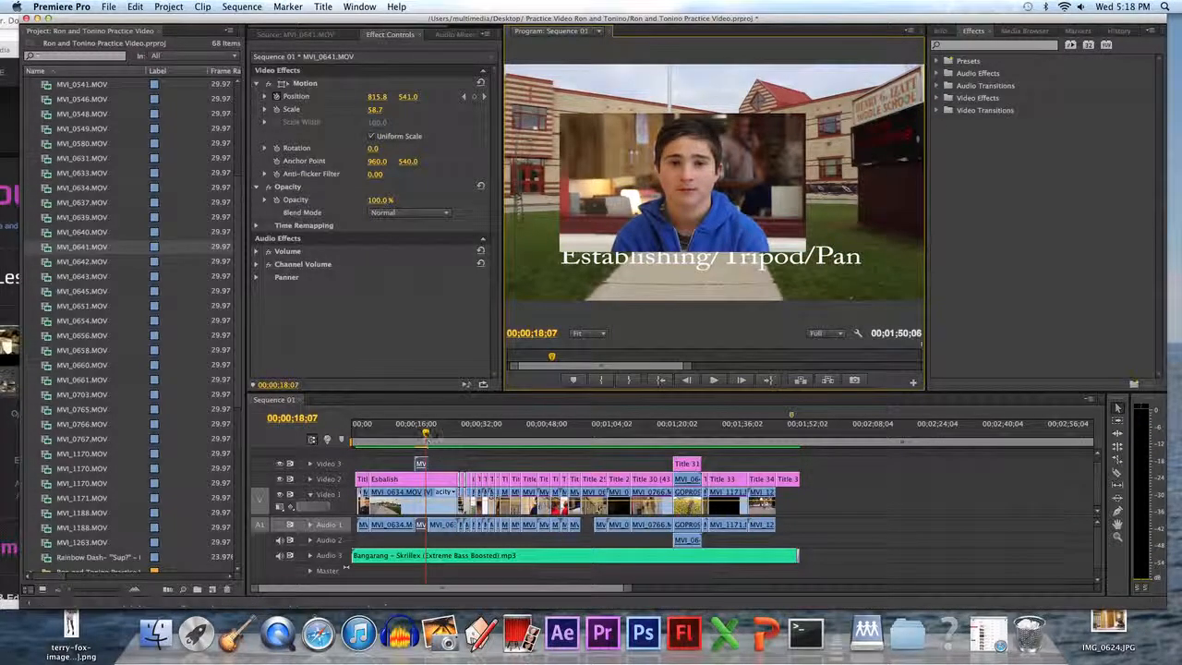
# Add a position keyframe at 00;00;16;23 with the overlay's y position about 728.
pyautogui.moveTo(423, 434); pyautogui.dragTo(420, 433)
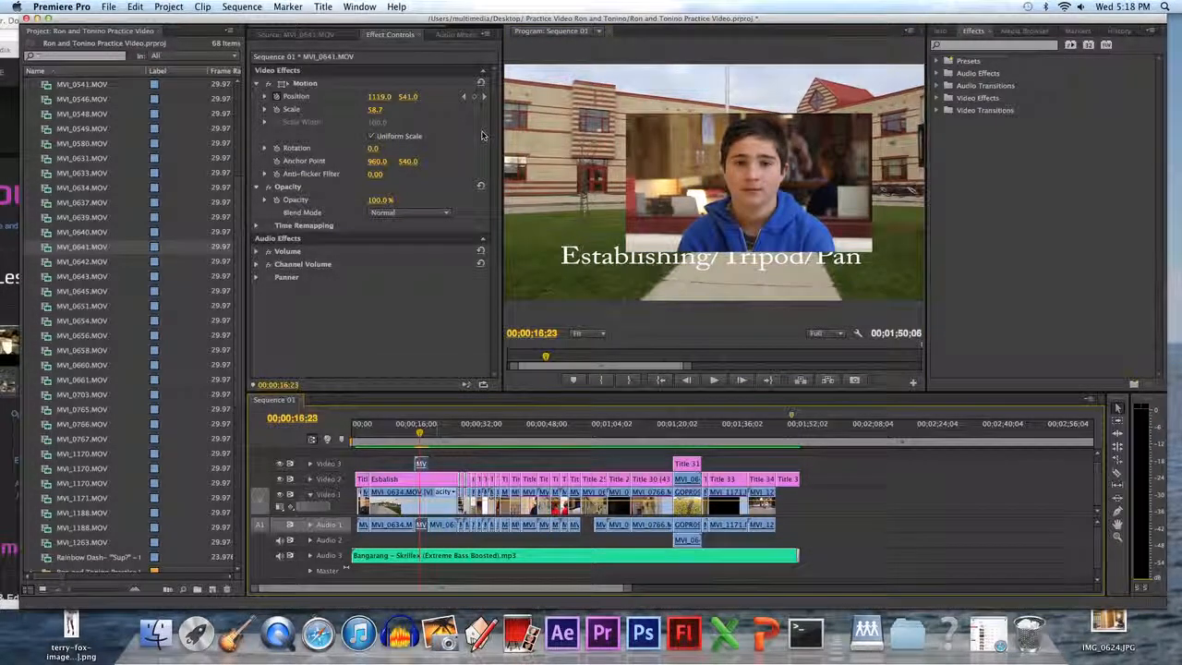
pyautogui.click(475, 97)
pyautogui.moveTo(402, 100); pyautogui.dragTo(406, 100)
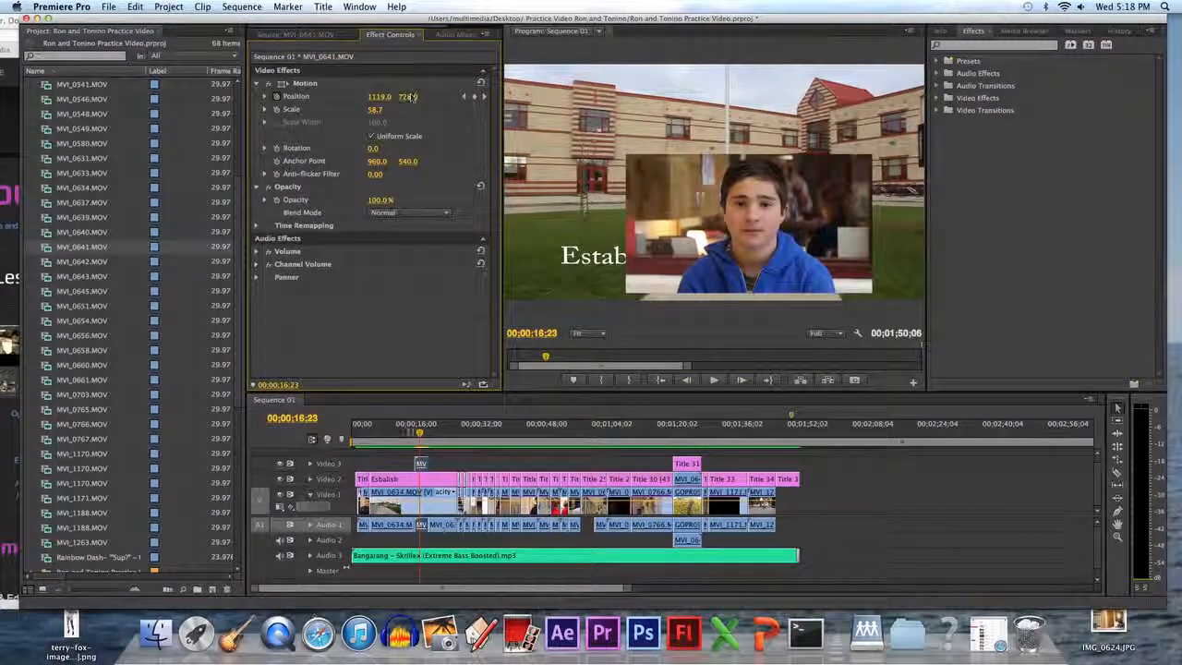
# Preview the position animation, then zoom the timeline in around the overlay clip and move to 00;00;16;23.
pyautogui.click(415, 434)
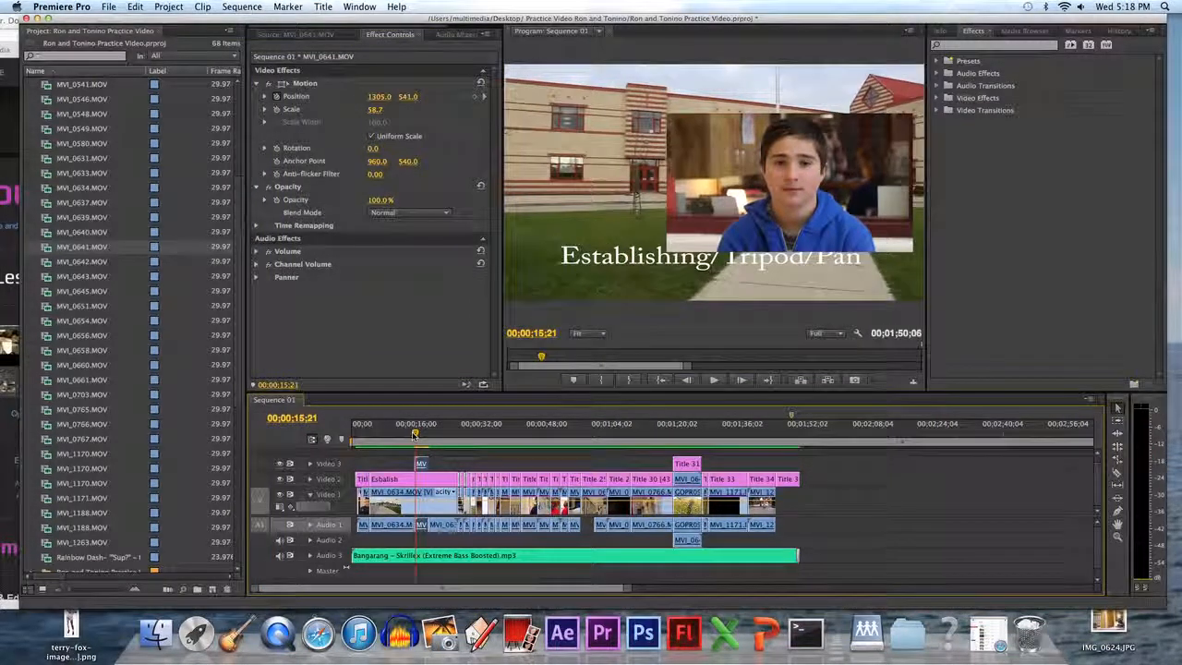
pyautogui.click(716, 381)
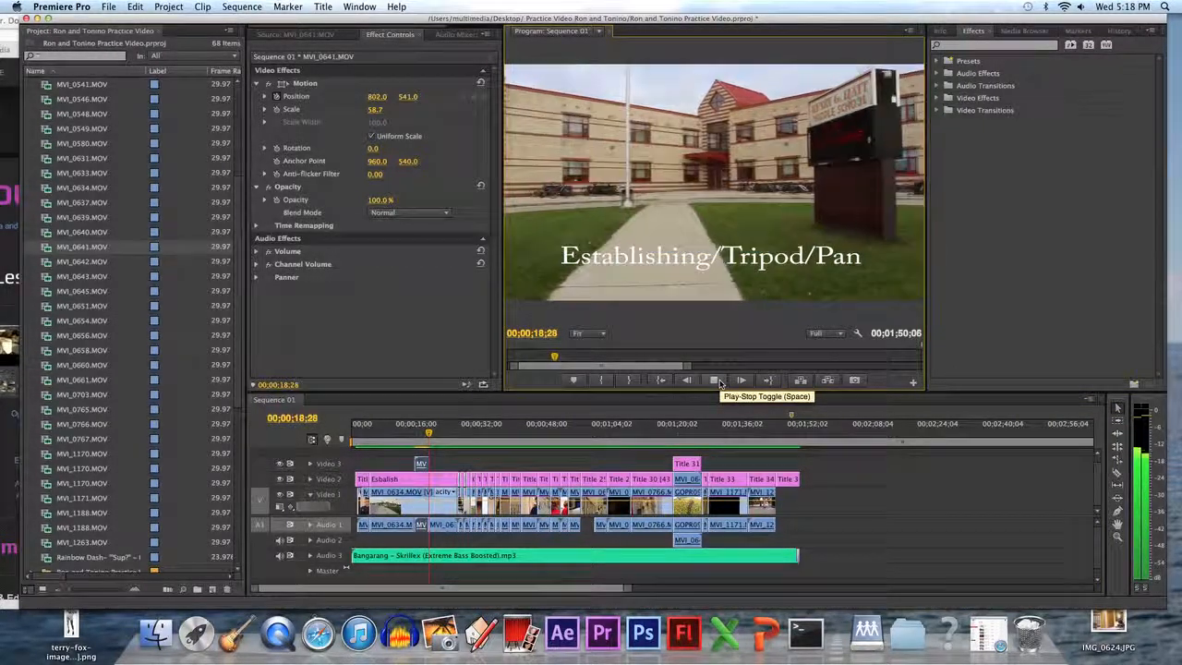
pyautogui.click(717, 381)
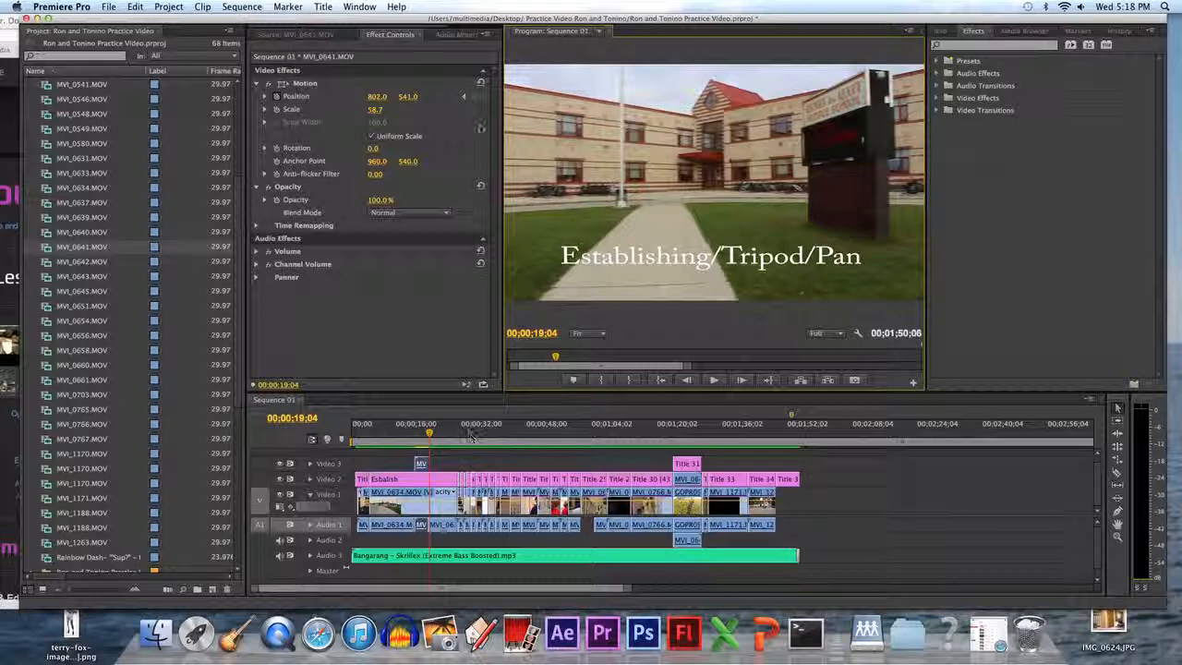
pyautogui.moveTo(431, 433); pyautogui.dragTo(425, 433)
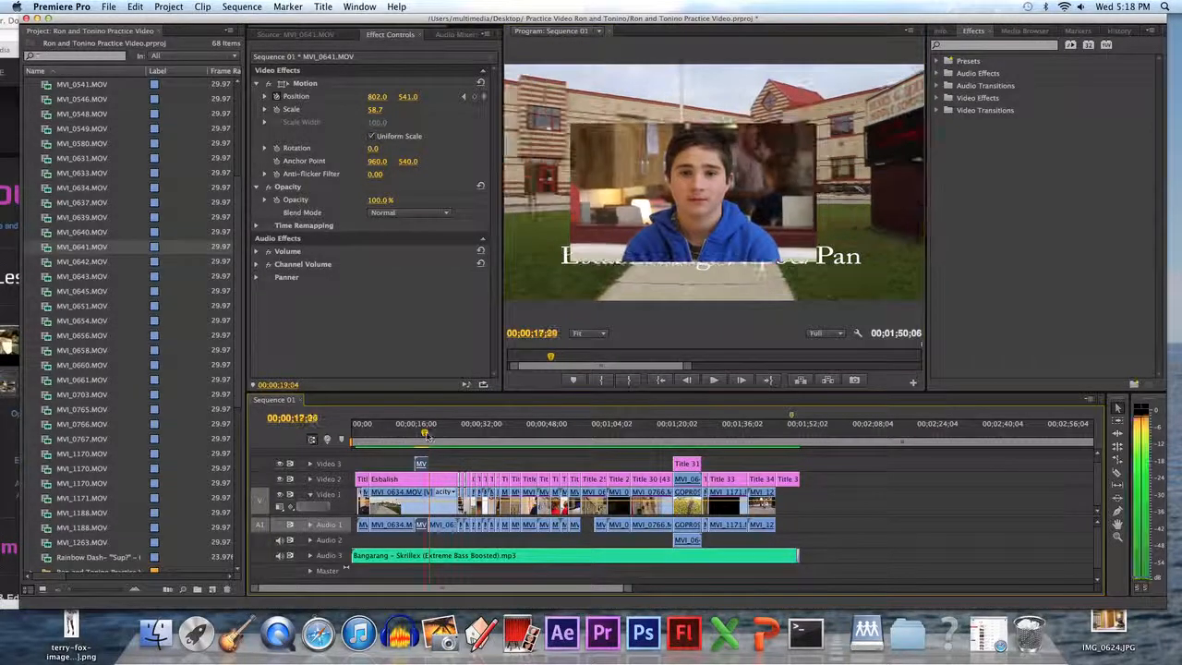
pyautogui.moveTo(627, 587); pyautogui.dragTo(394, 587)
pyautogui.click(673, 430)
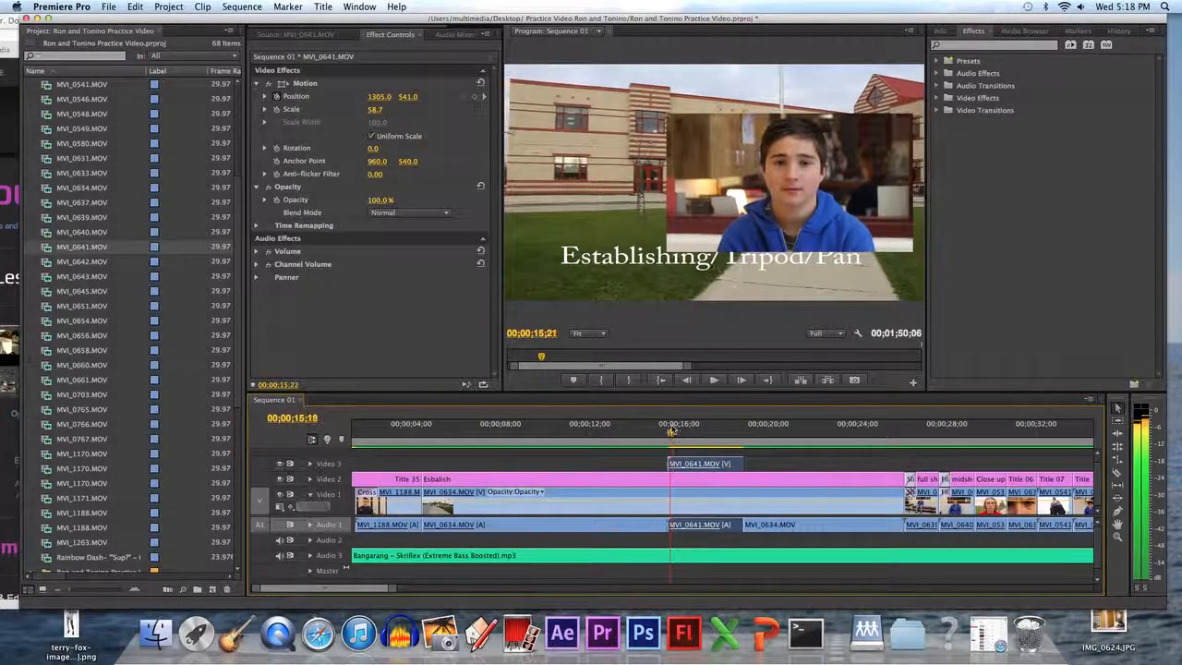
pyautogui.moveTo(669, 430); pyautogui.dragTo(697, 428)
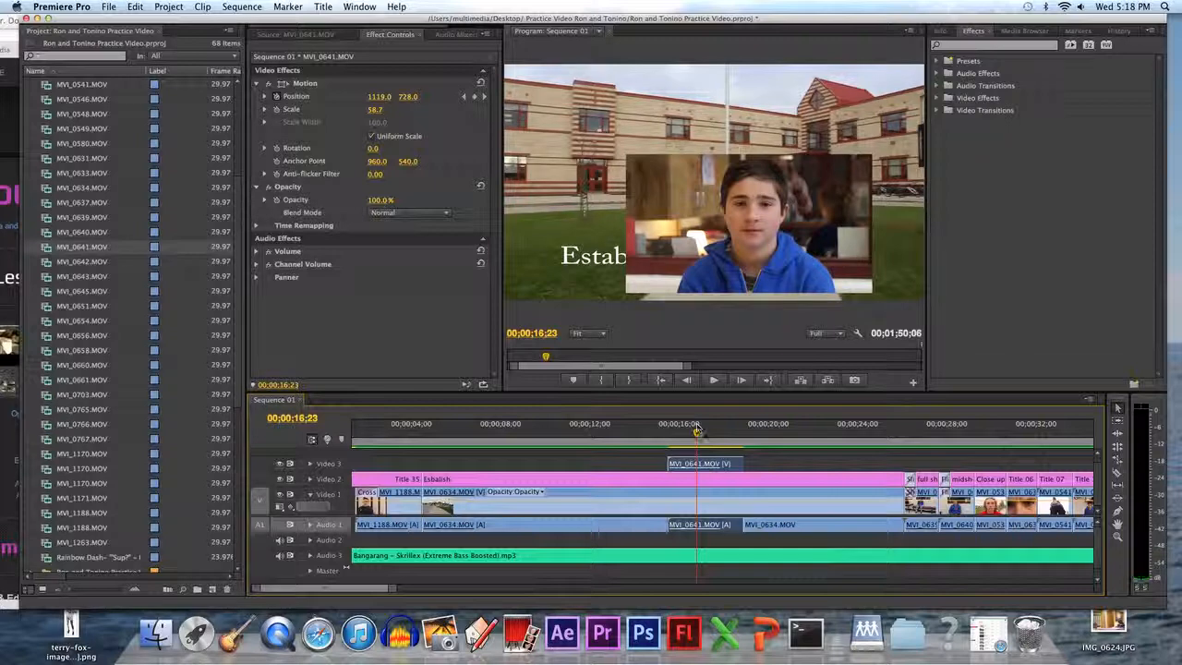
# Delete the position keyframe at 00;00;16;23 and scrub past it to check the motion.
pyautogui.click(476, 97)
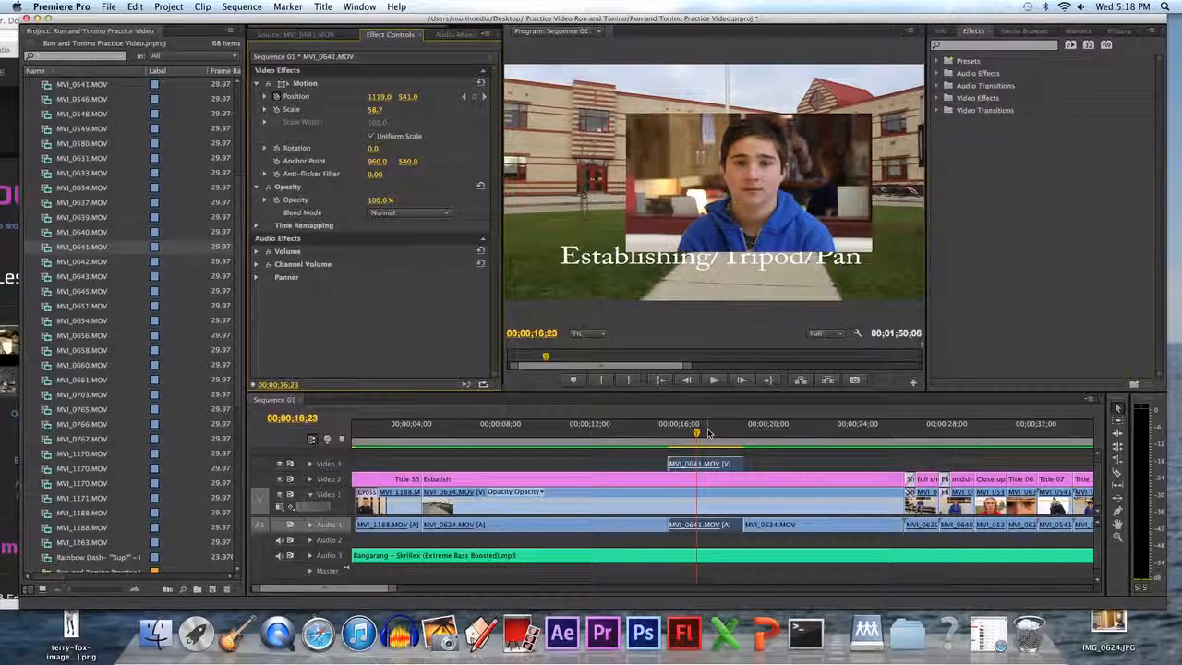
pyautogui.click(708, 434)
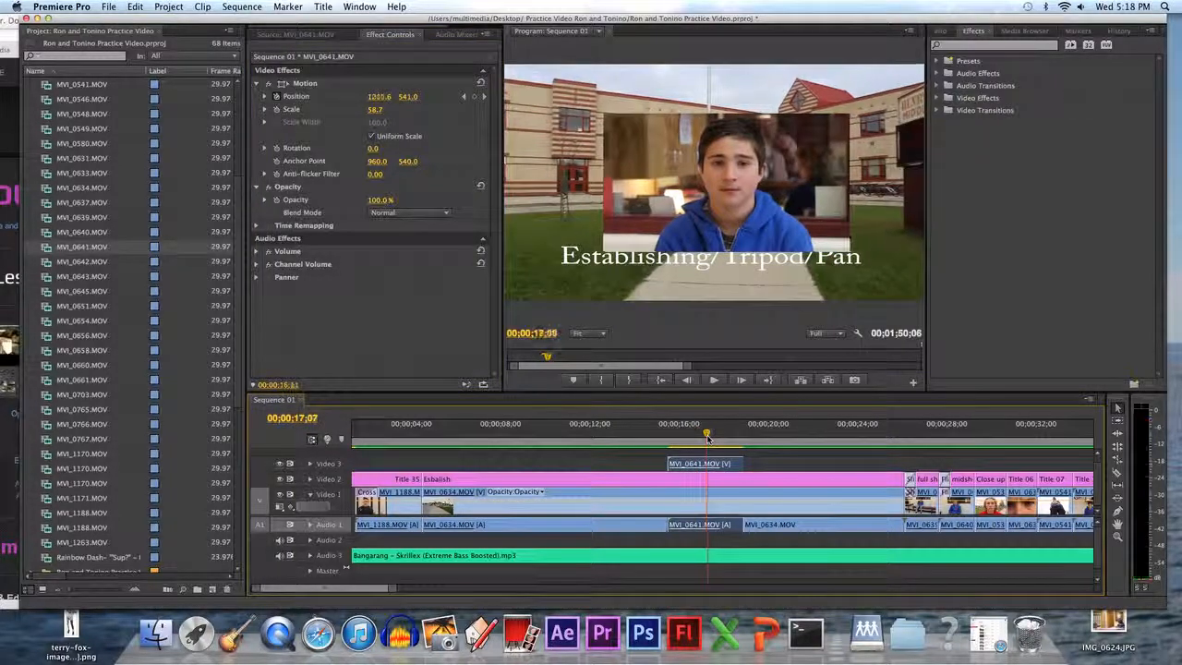